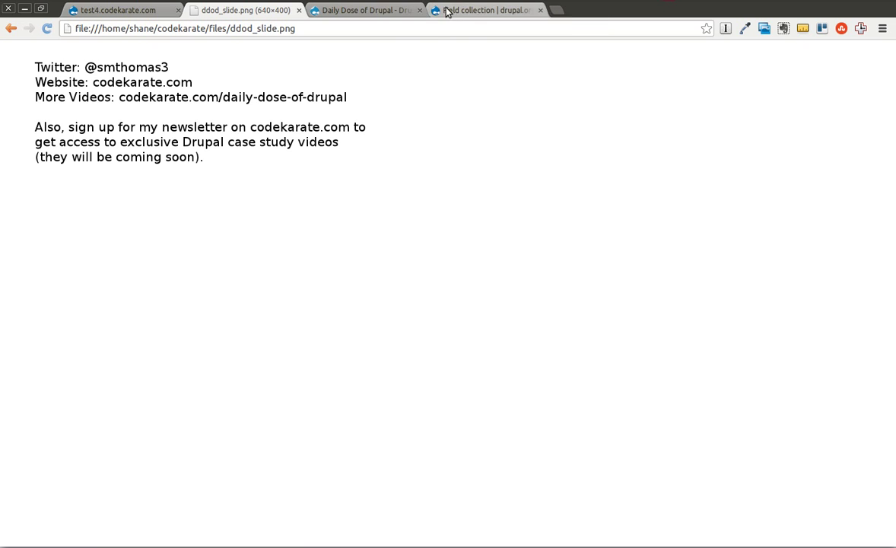
- View the Field collection project page on drupal.org, and open the module list of the test4.codekarate.com site
left_click(455, 10)
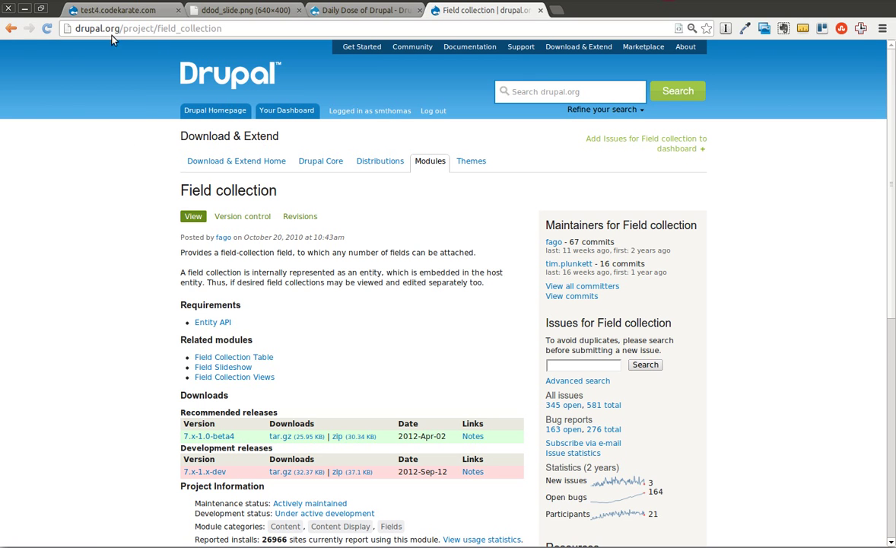
left_click(94, 11)
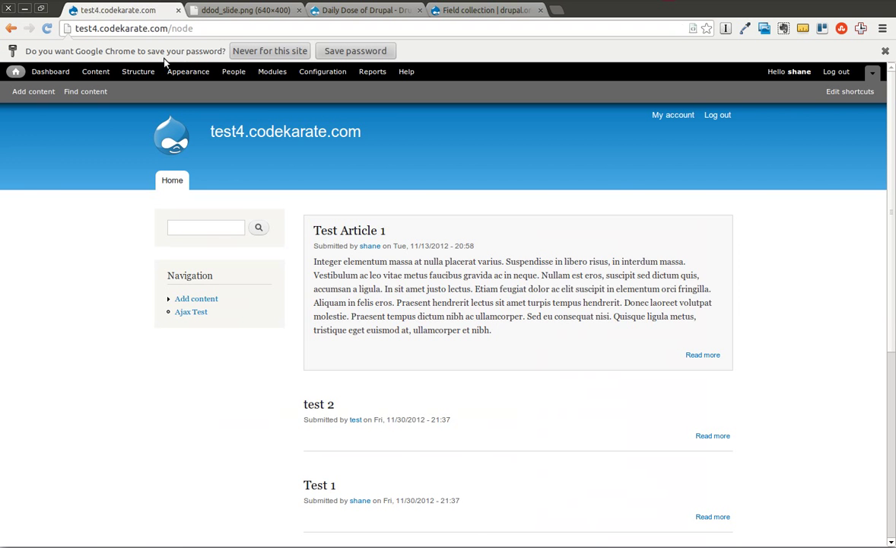
left_click(272, 72)
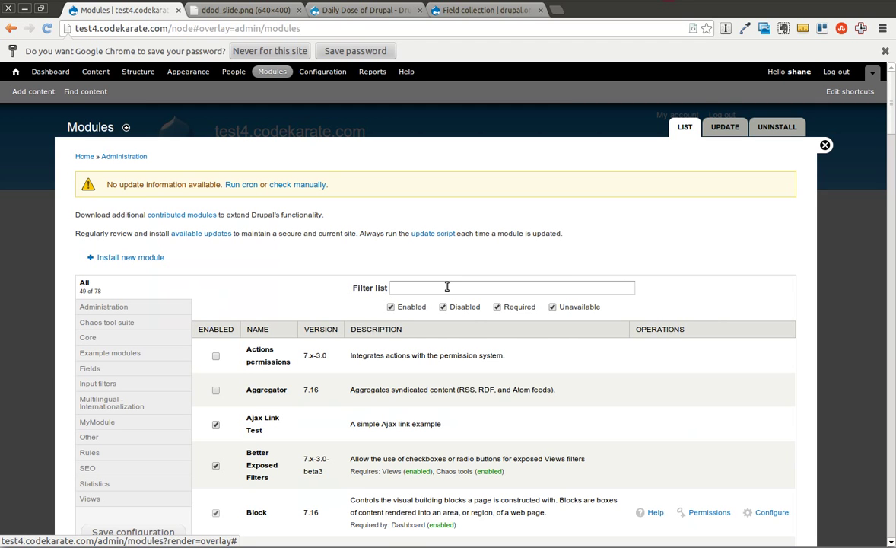
- Filter the module list by "field" and open the Field collection module's configuration page
left_click(447, 286)
type("fu")
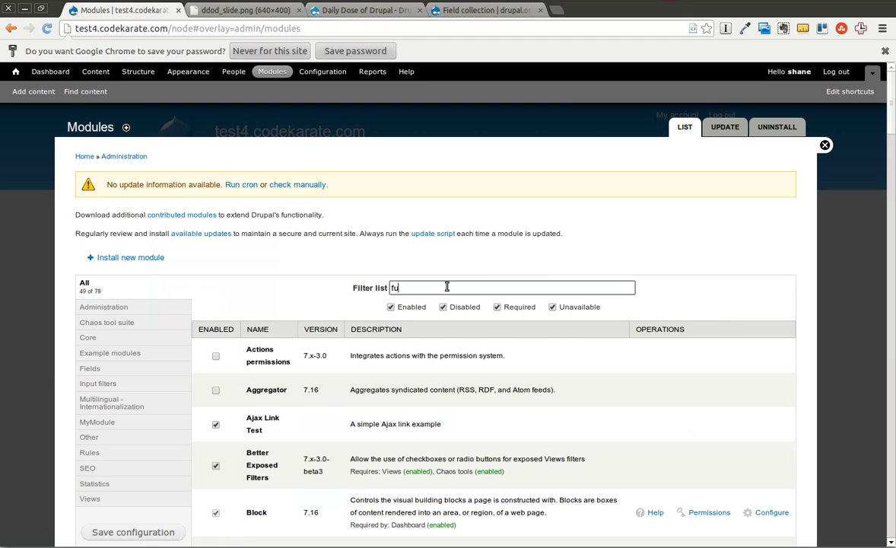
type("e")
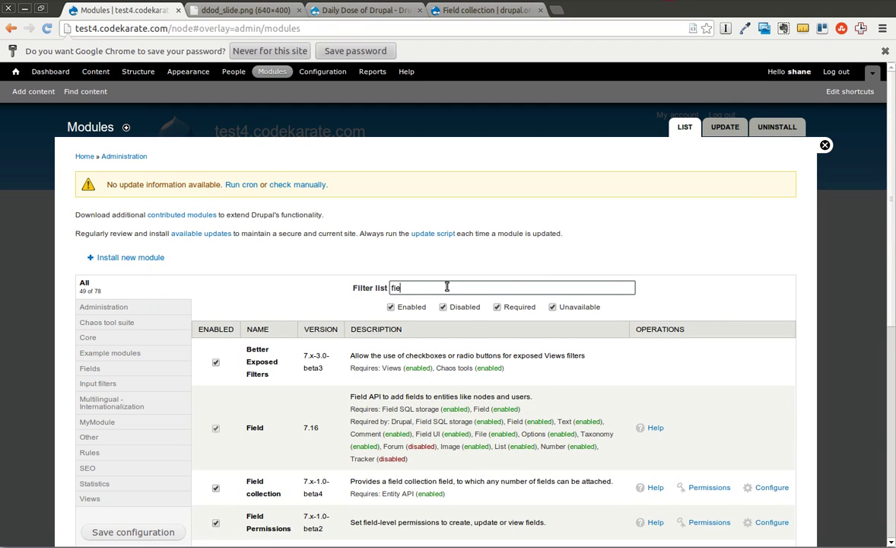
type("ield")
scroll(304, 442, "down", 3)
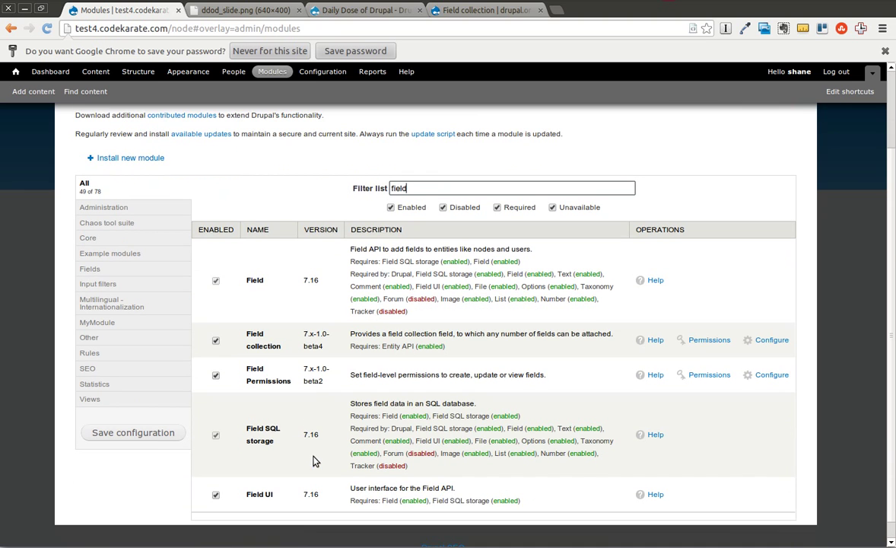
left_click(770, 340)
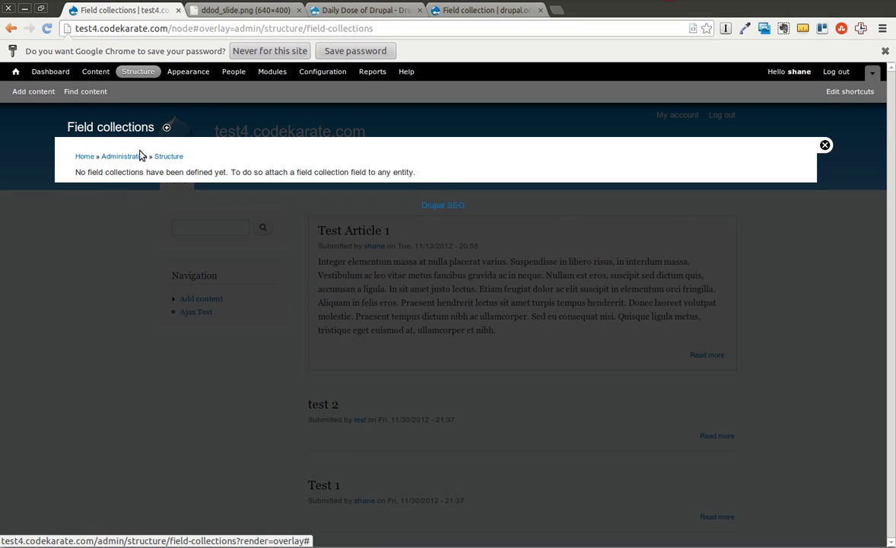
- Create and save a new content type named Playlist
left_click(133, 75)
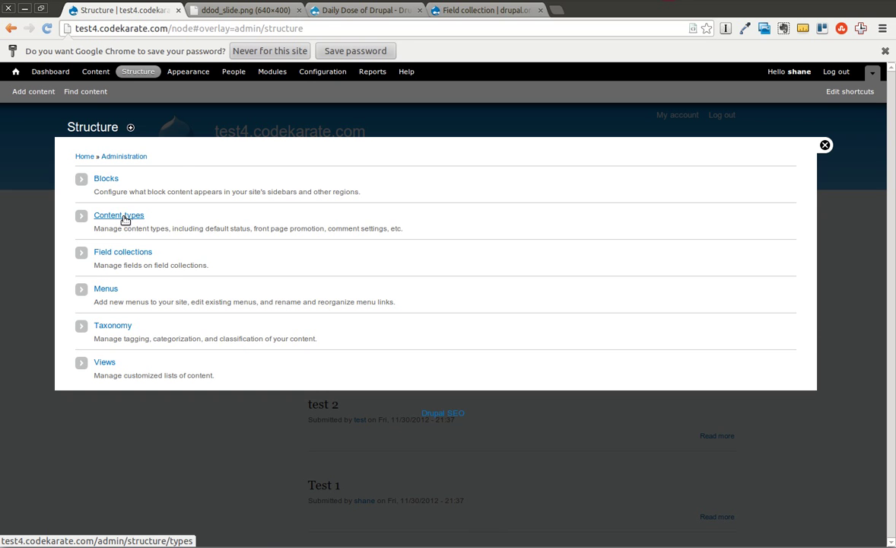
left_click(126, 218)
left_click(116, 185)
left_click(135, 217)
type("Playlist")
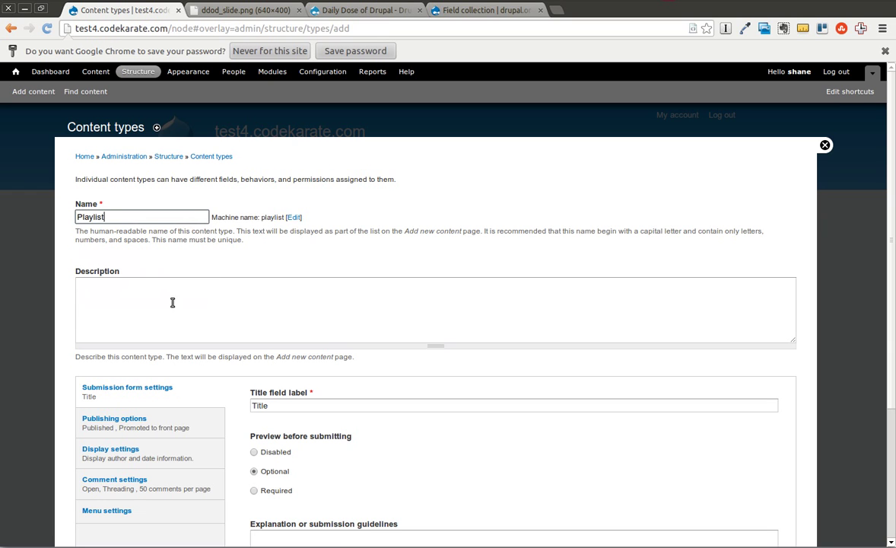
left_click(192, 325)
scroll(191, 326, "down", 3)
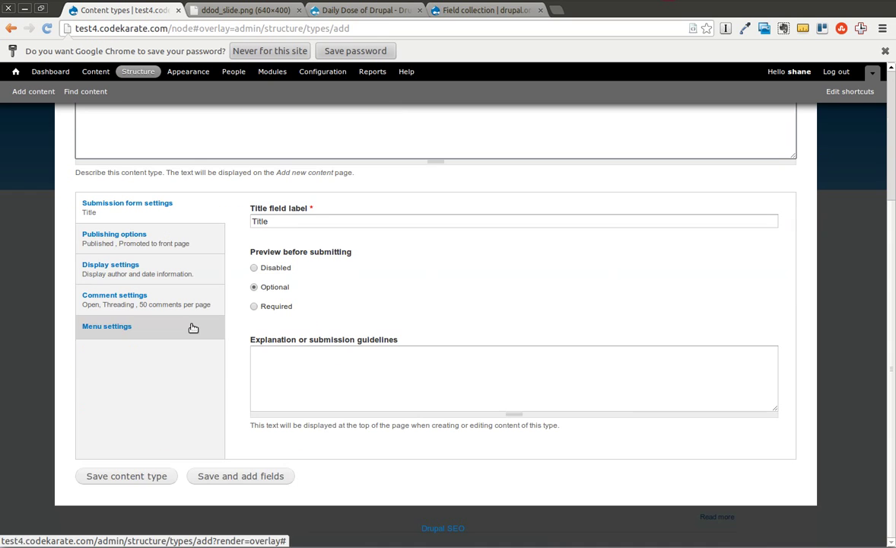
left_click(139, 477)
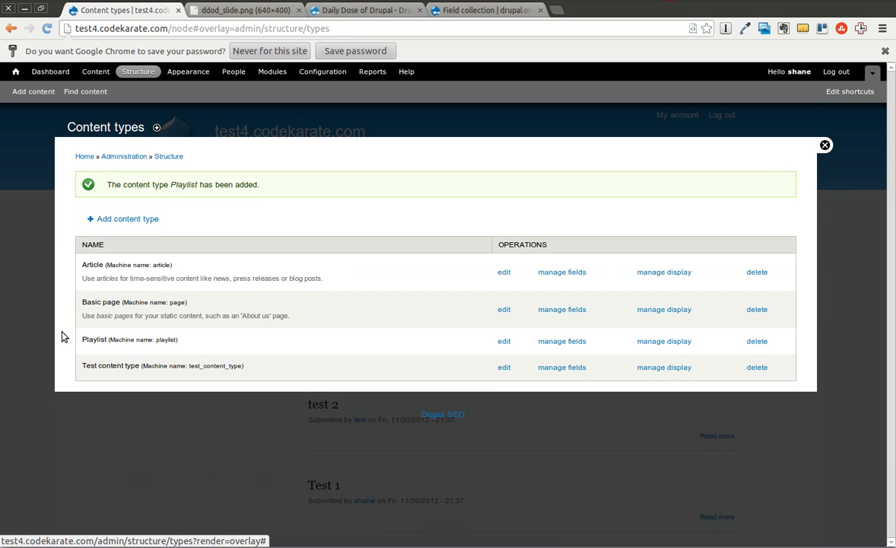
- Add a Songs field of type Field collection with the Embedded widget to the Playlist content type
left_click(573, 344)
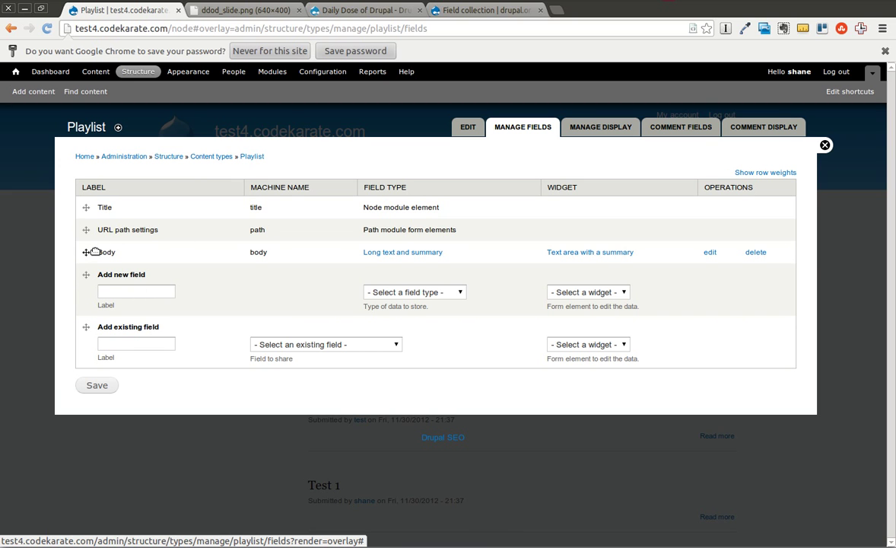
left_click(414, 292)
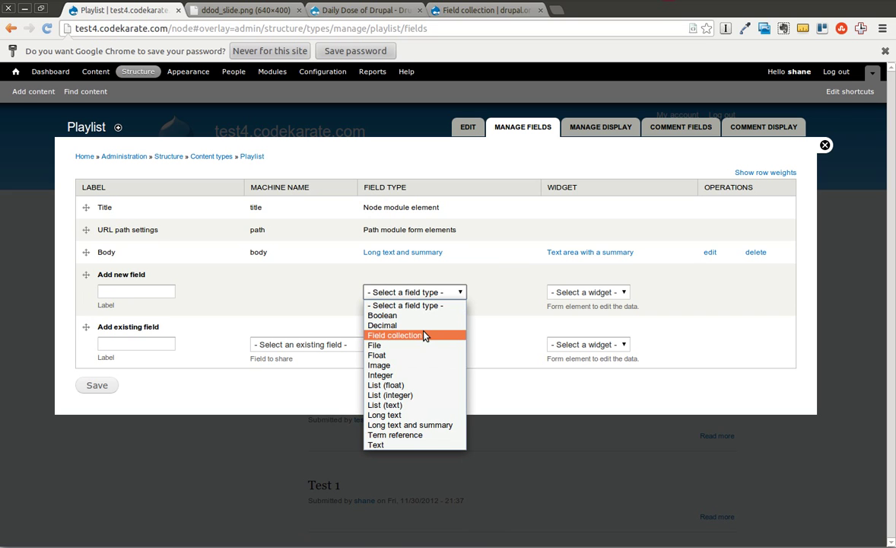
left_click(424, 335)
left_click(155, 290)
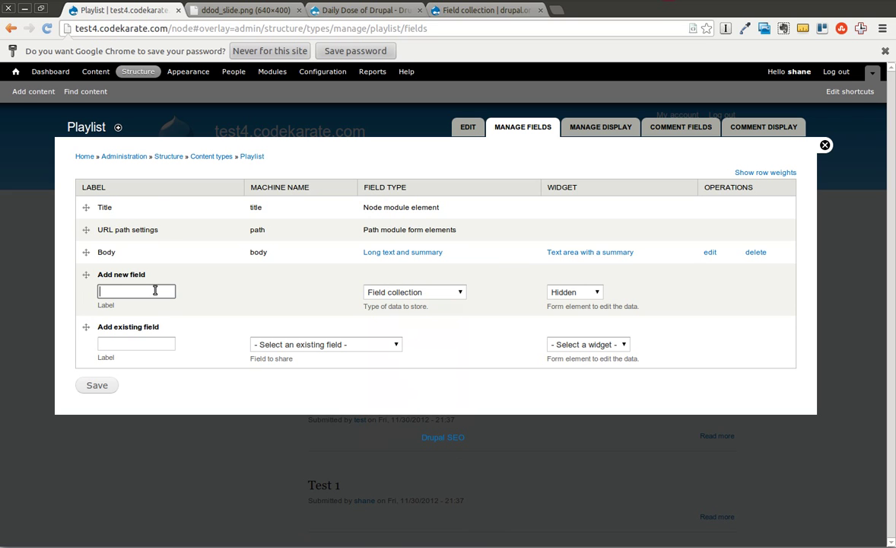
type("Songs")
left_click(576, 292)
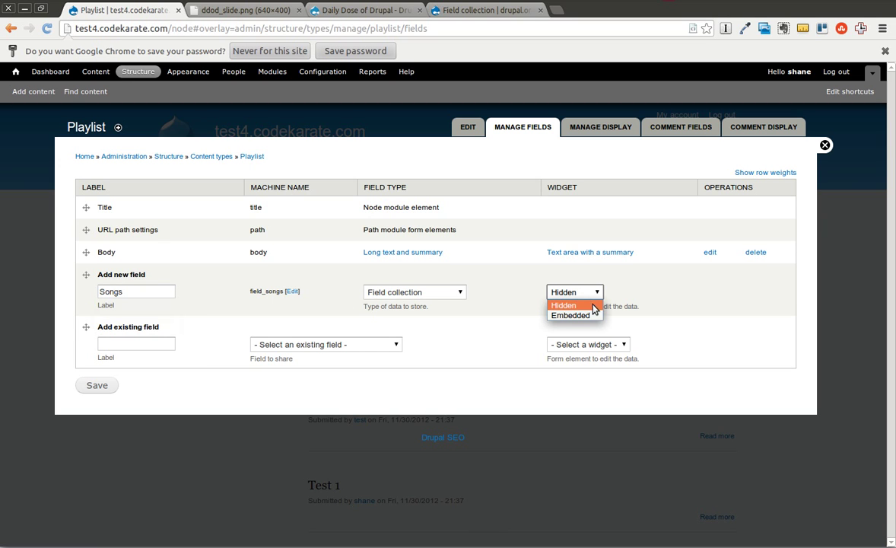
left_click(589, 317)
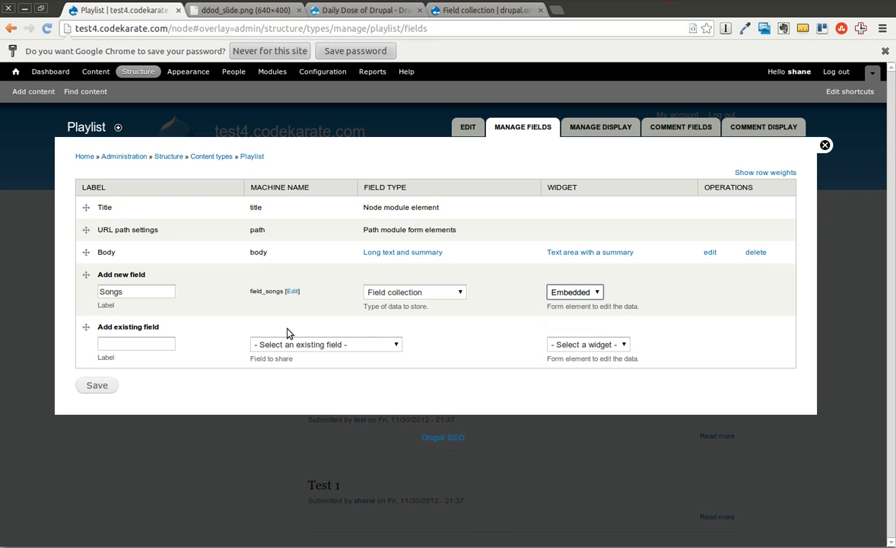
left_click(96, 386)
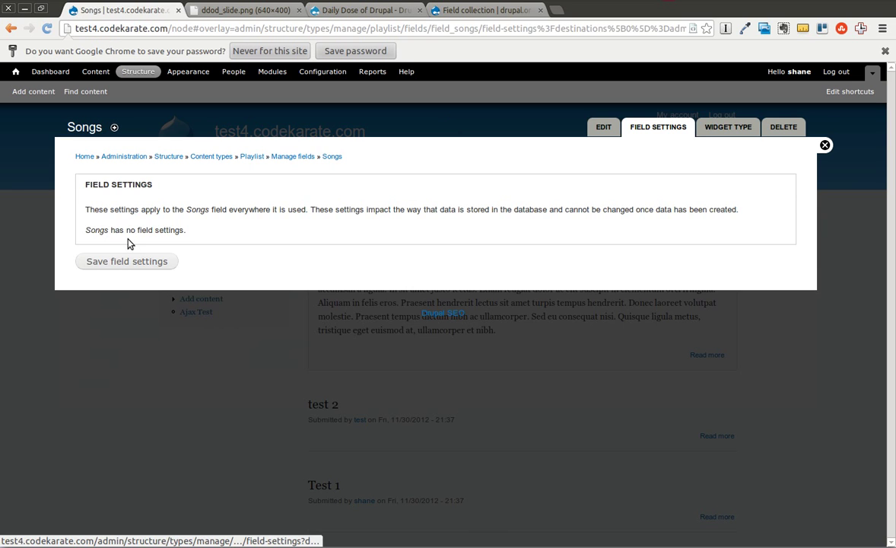
- Save the Songs field's storage settings and its configuration with the default options
left_click(132, 262)
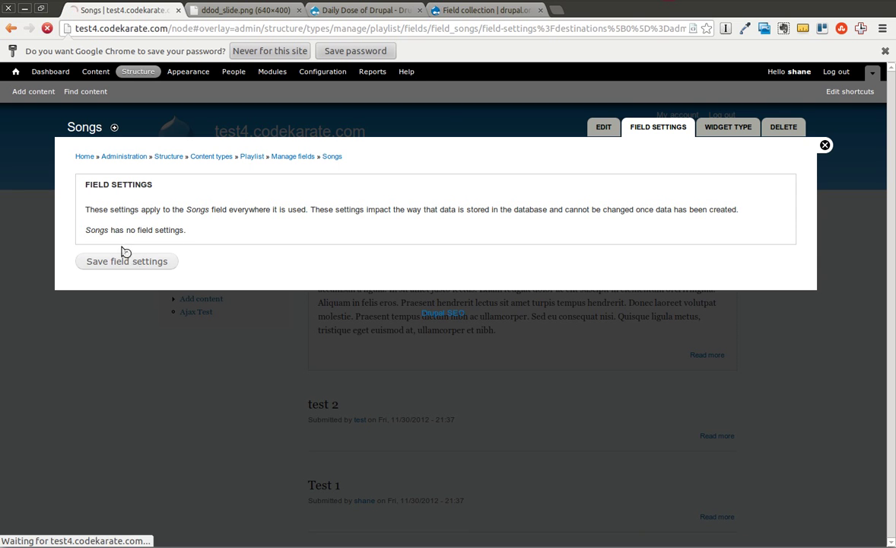
scroll(455, 273, "down", 5)
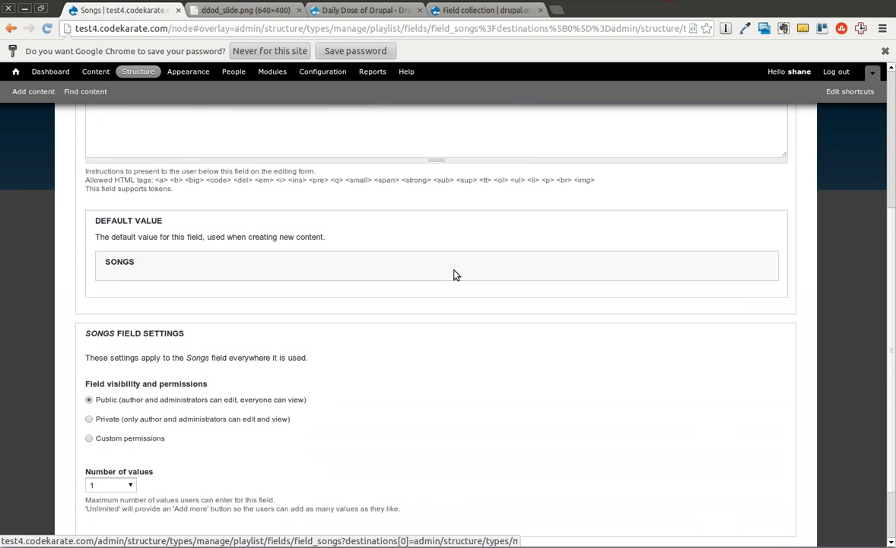
scroll(455, 274, "down", 2)
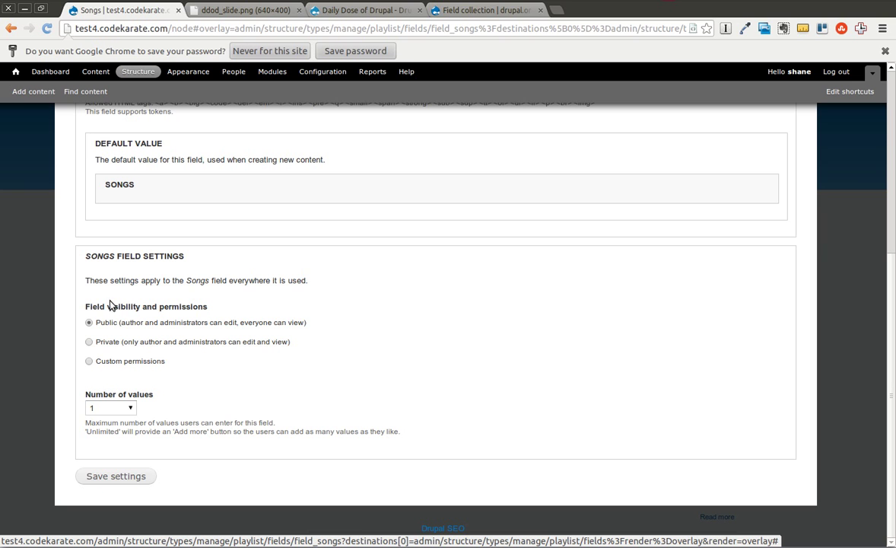
left_click(137, 481)
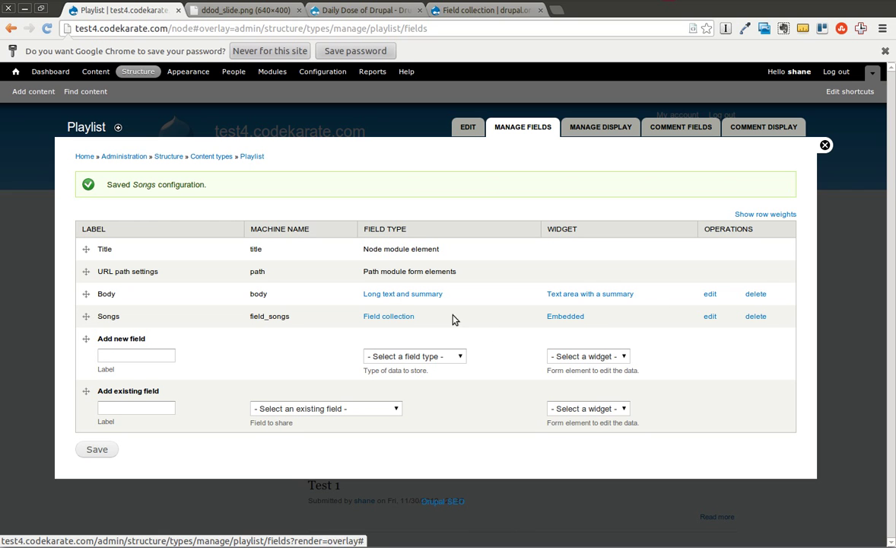
- Filter the modules by "field", open the Field collection configuration, and open the field management page for field_songs
left_click(267, 70)
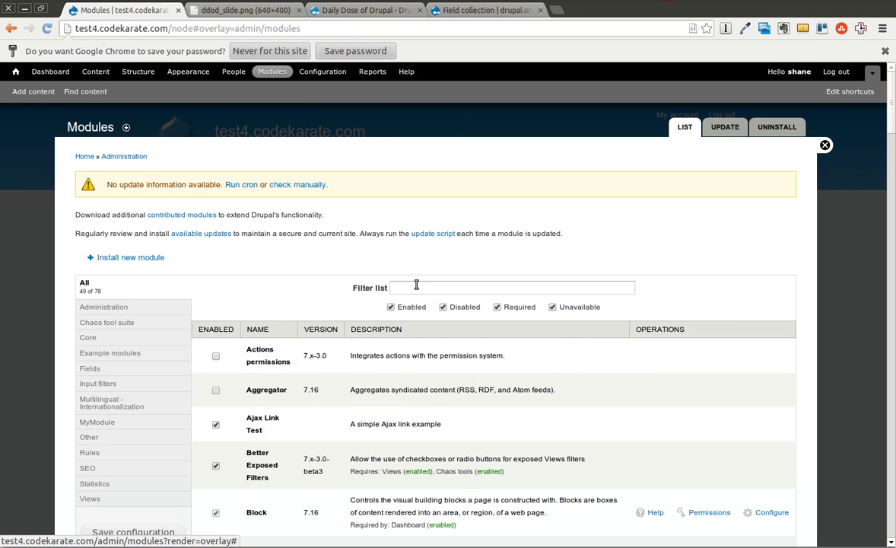
left_click(417, 285)
type("field")
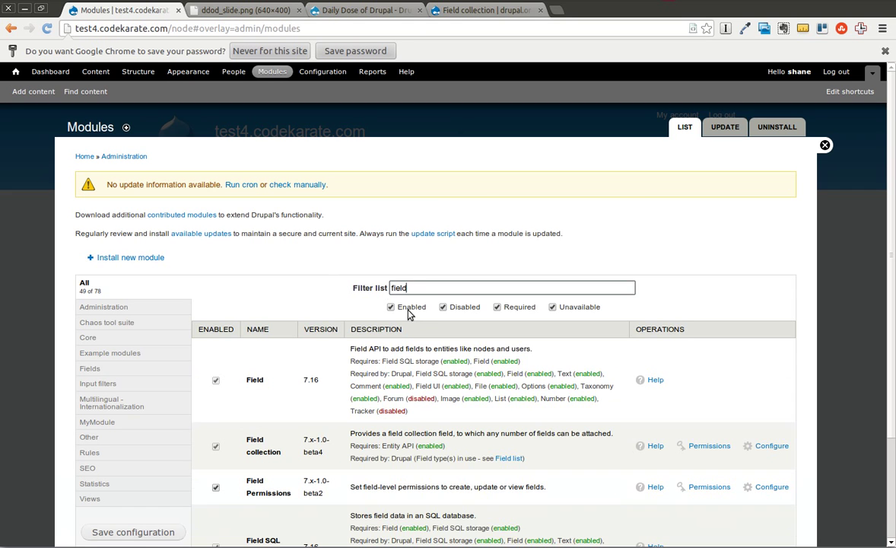
left_click(770, 447)
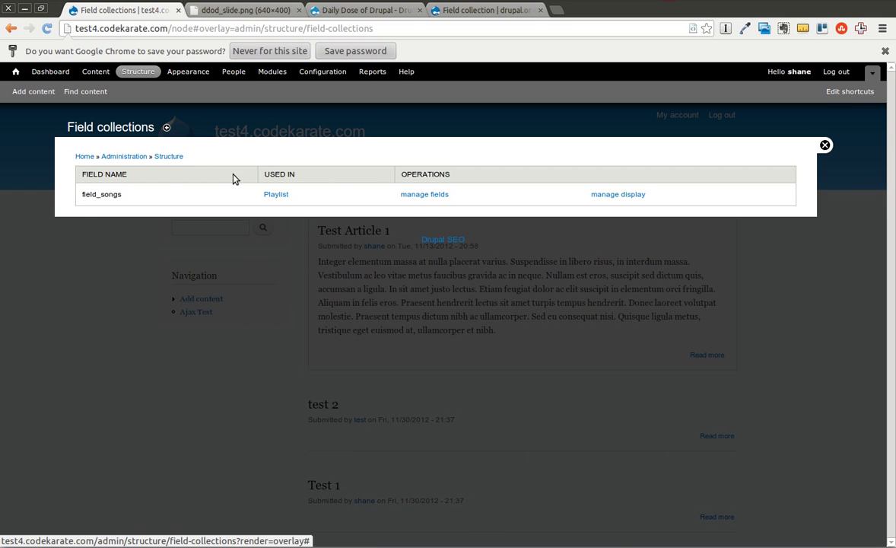
left_click(423, 195)
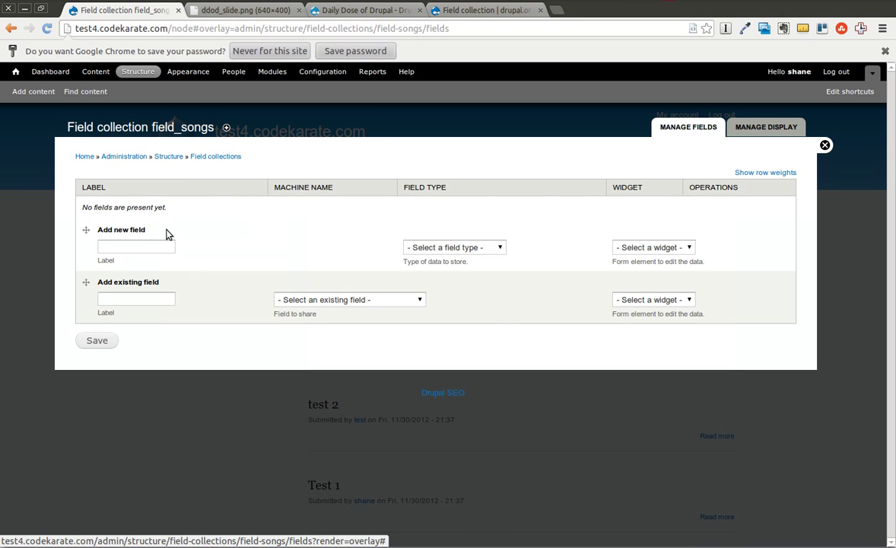
- Add a new field labelled Song Title of type Text to the field_songs collection
left_click(157, 243)
type("Title")
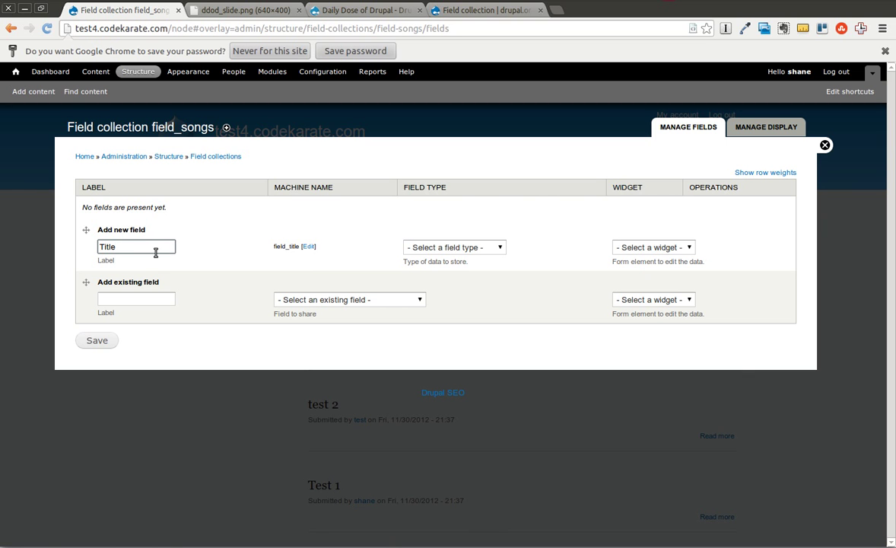
type("Song")
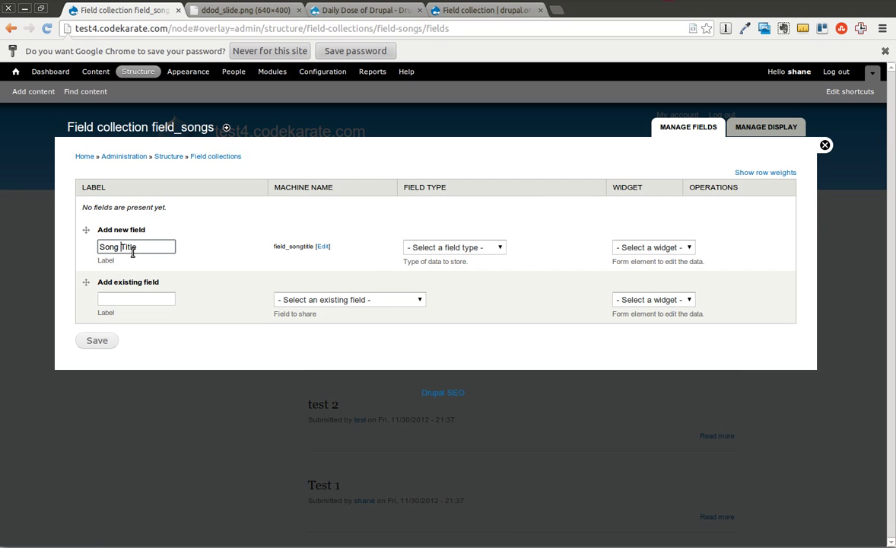
left_click(431, 251)
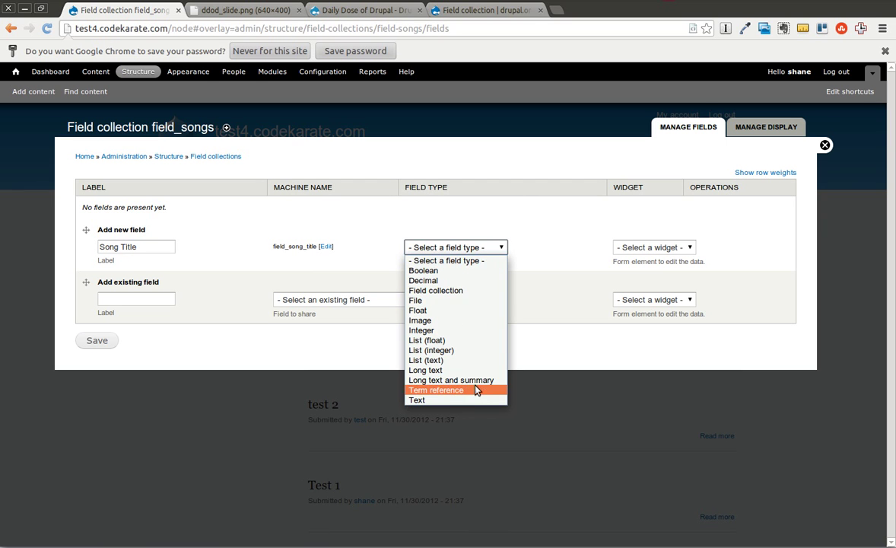
left_click(451, 394)
key("Down")
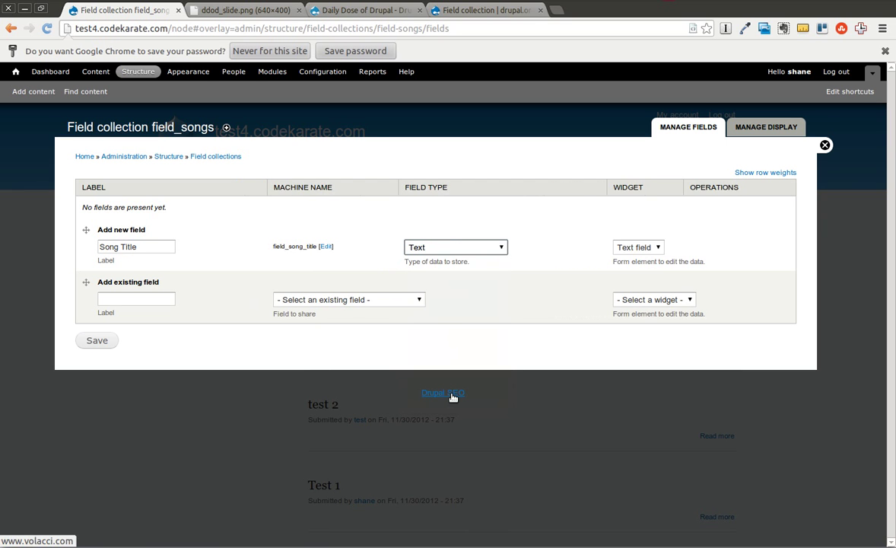
left_click(90, 340)
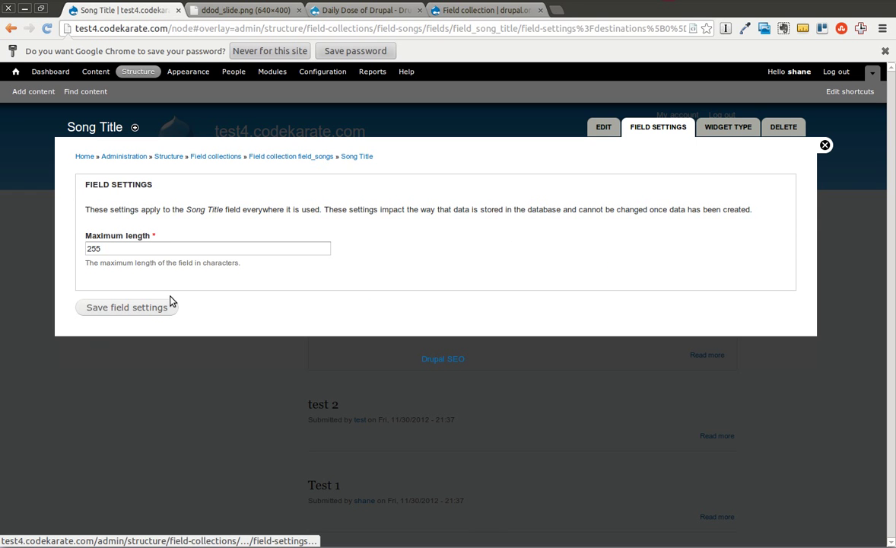
- Save the Song Title field's storage settings and its configuration with the default options
left_click(167, 307)
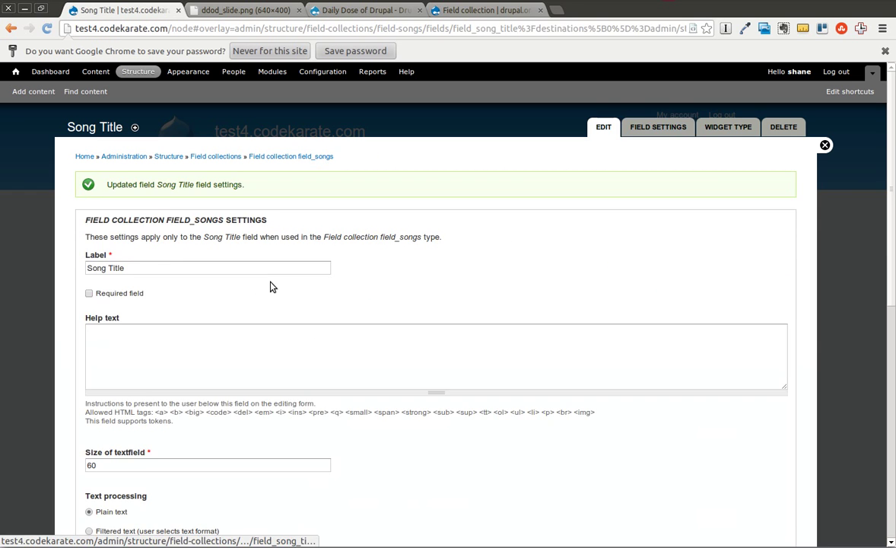
scroll(272, 284, "down", 4)
scroll(272, 283, "down", 4)
left_click(120, 477)
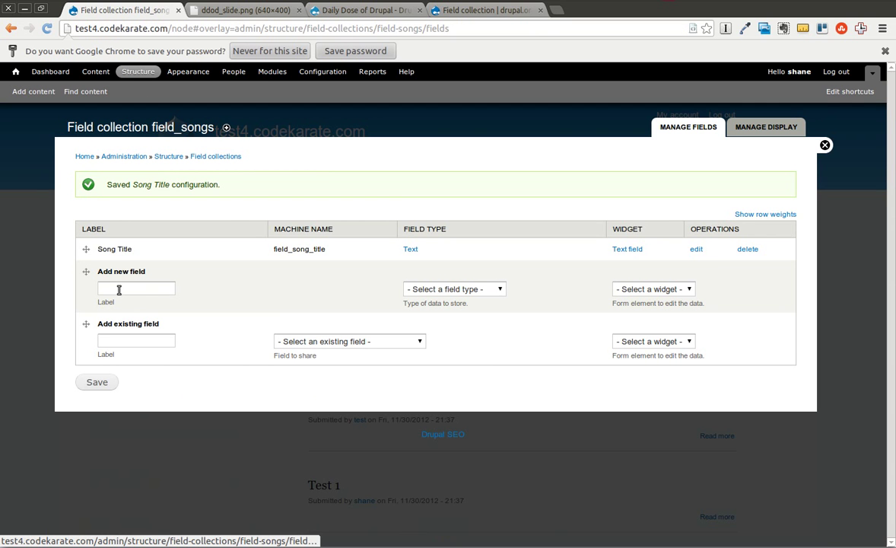
- Add a new field labelled Song Artist of type Text with the Text field widget to the field_songs collection
left_click(119, 289)
type("Song Artist")
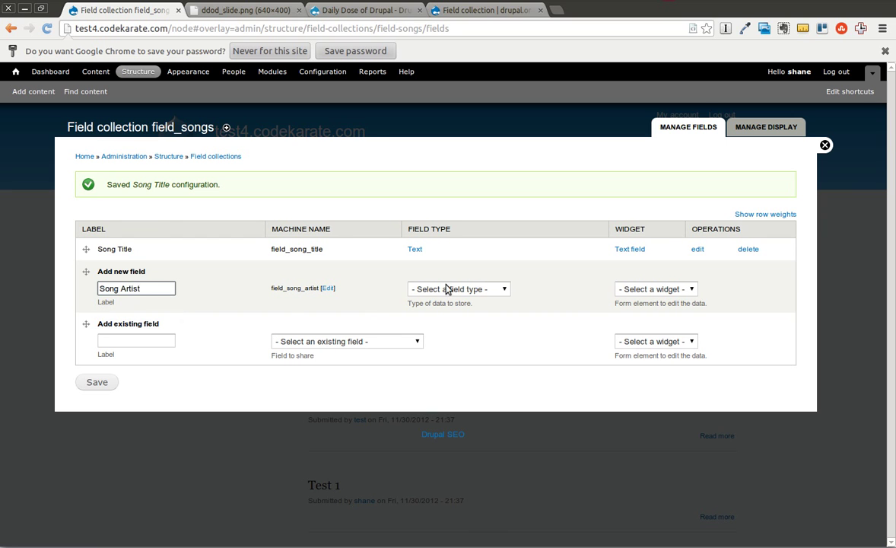
left_click(471, 289)
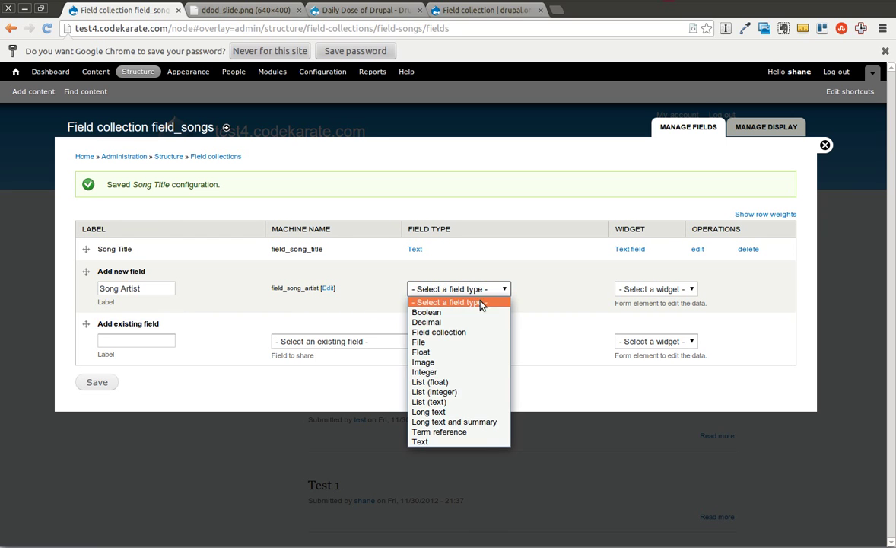
left_click(490, 442)
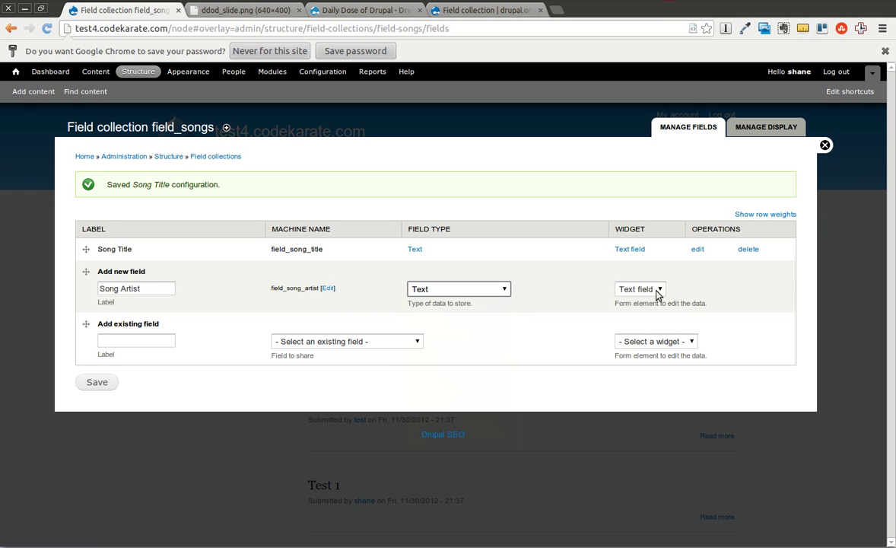
left_click(456, 292)
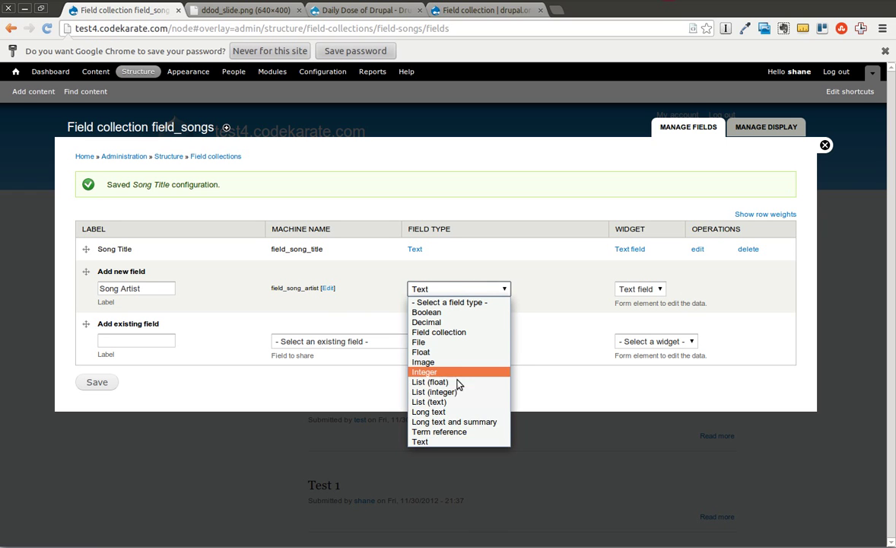
left_click(592, 293)
left_click(717, 286)
left_click(109, 384)
- Save the Song Artist field's storage settings and its configuration with the default options
left_click(140, 306)
scroll(236, 310, "down", 3)
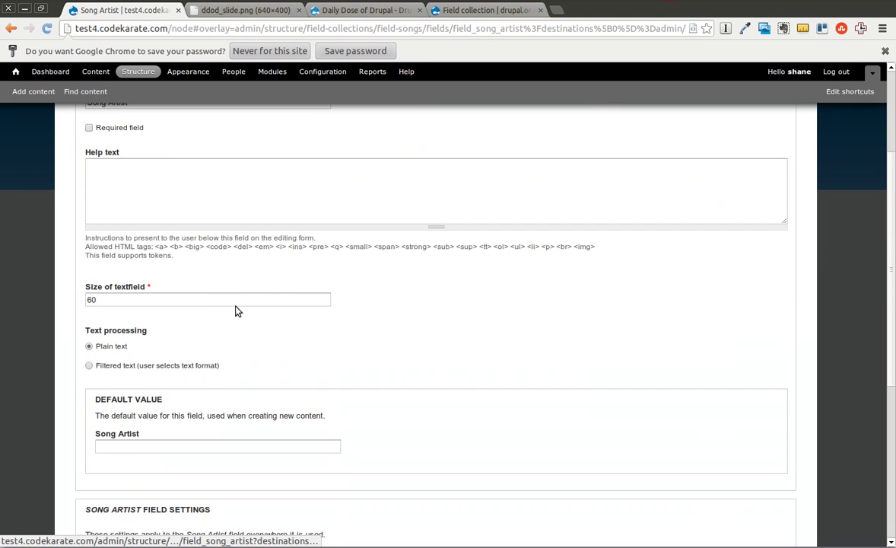
scroll(235, 311, "down", 3)
scroll(168, 479, "down", 2)
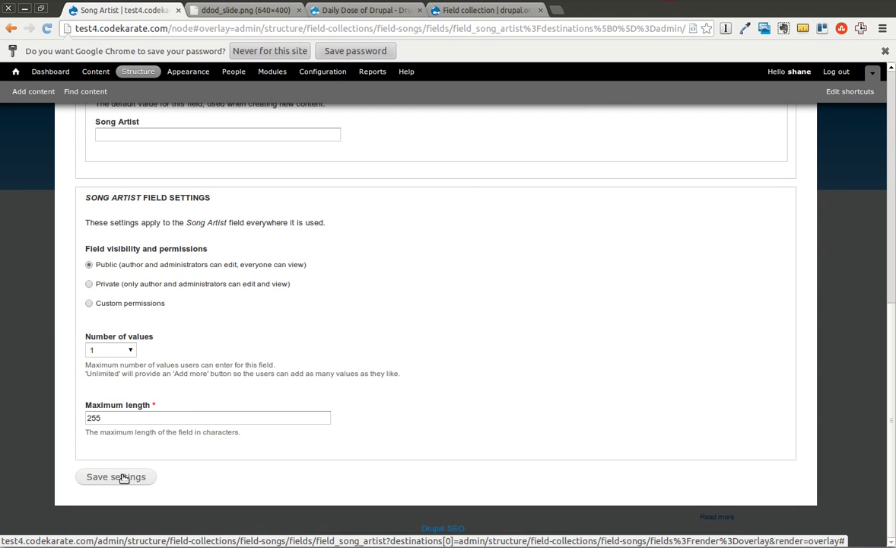
left_click(116, 476)
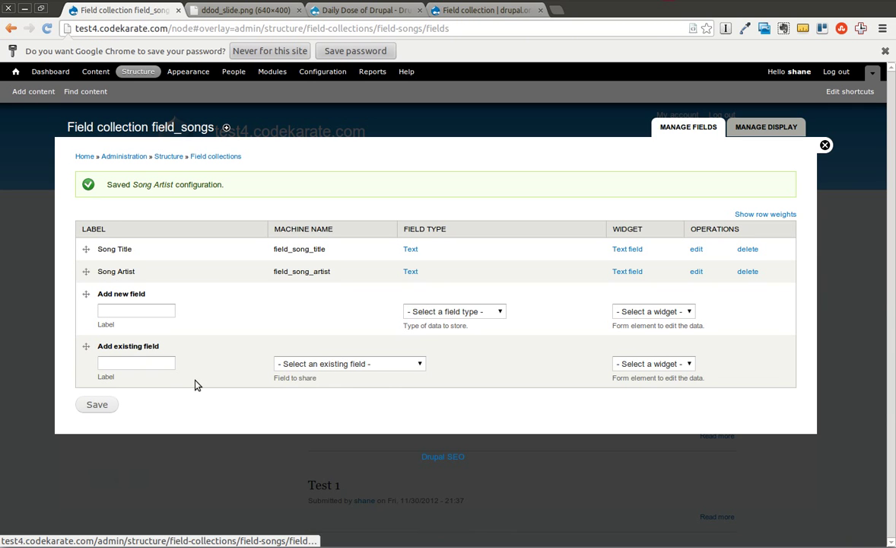
- Open the Playlist content type's display management and examine the format options available for the Songs field
left_click(129, 73)
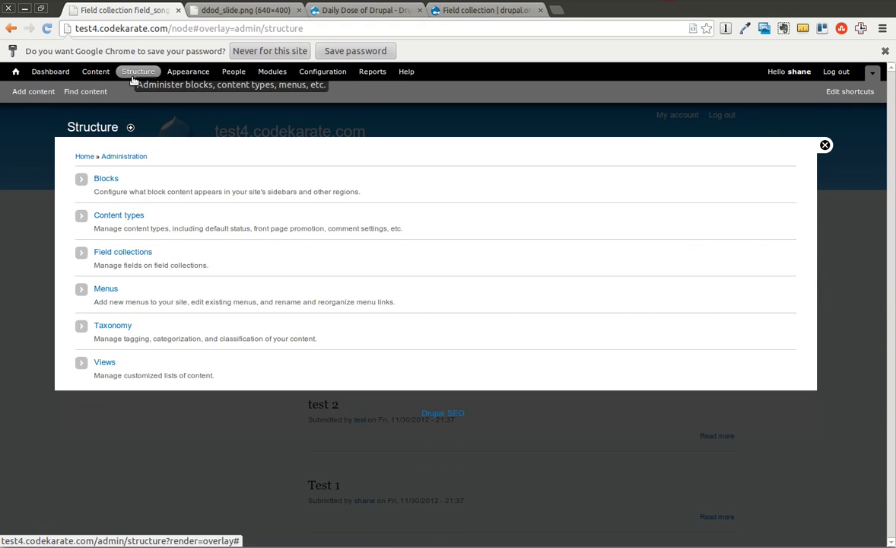
left_click(106, 221)
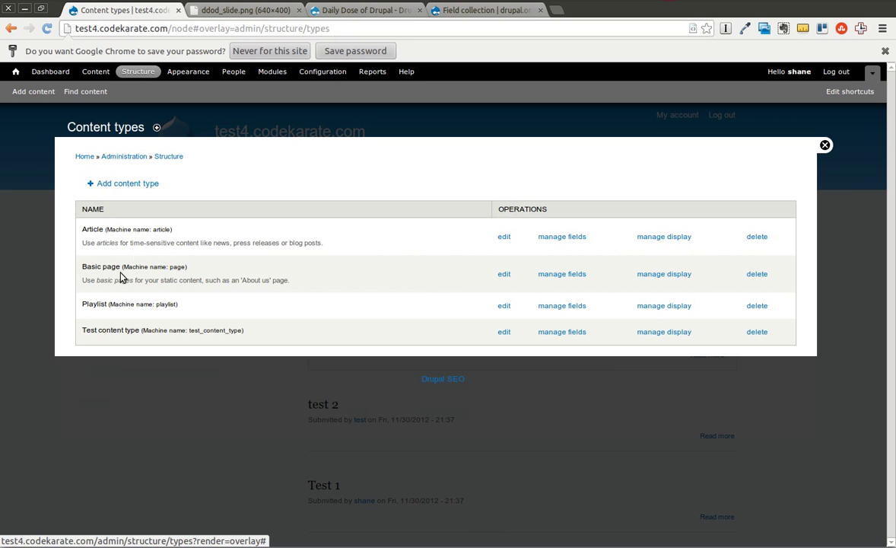
left_click(564, 307)
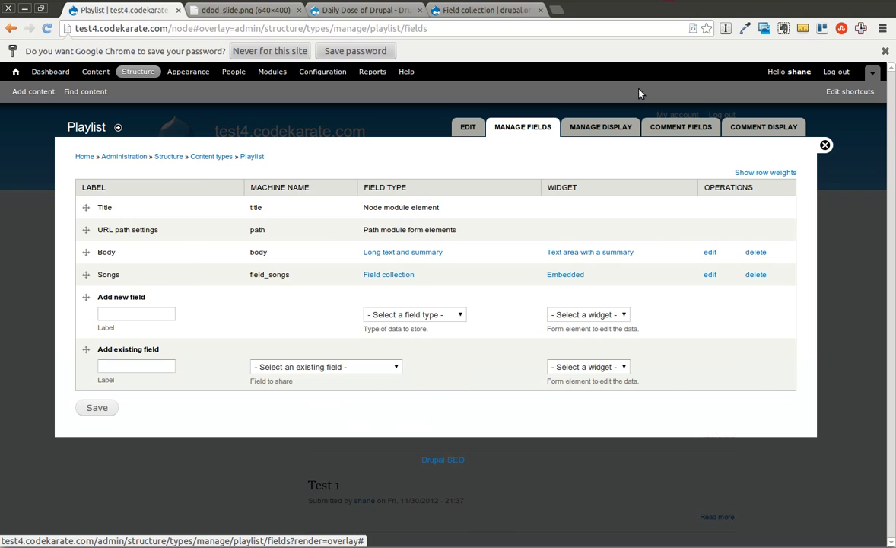
left_click(604, 126)
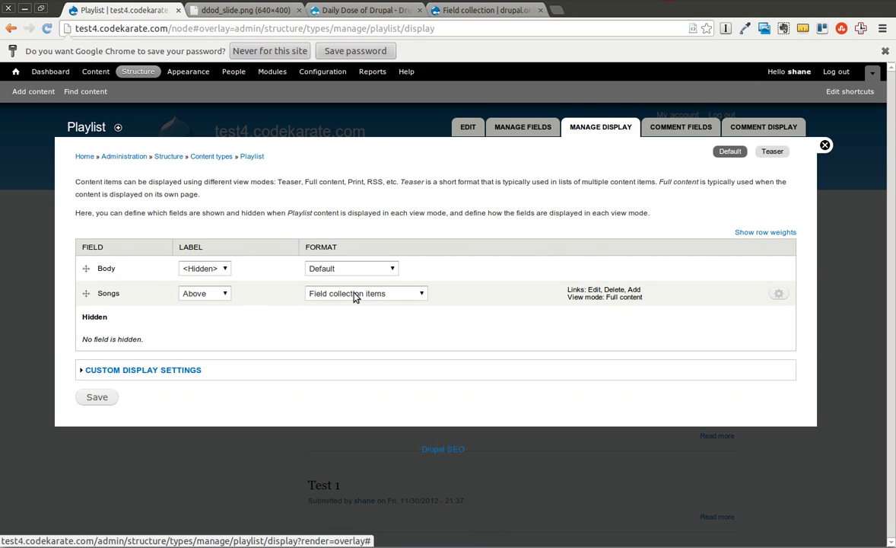
left_click(422, 295)
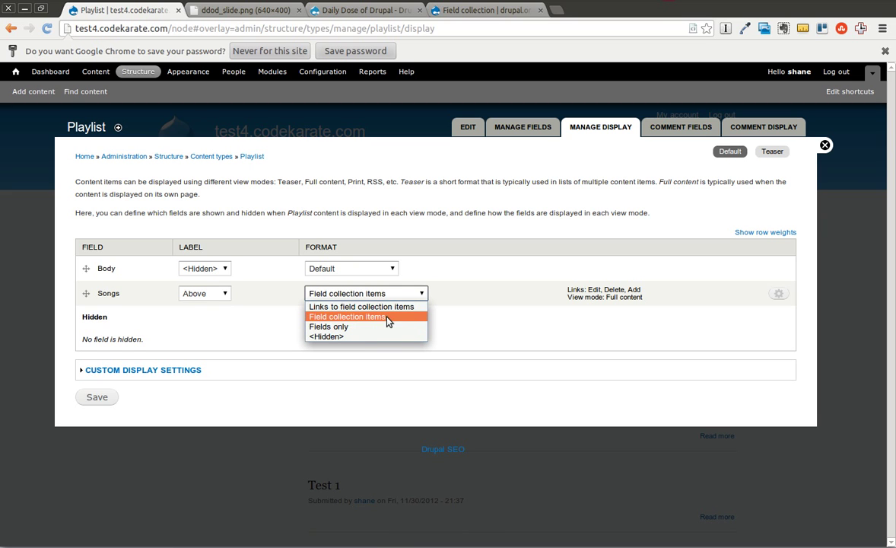
left_click(465, 316)
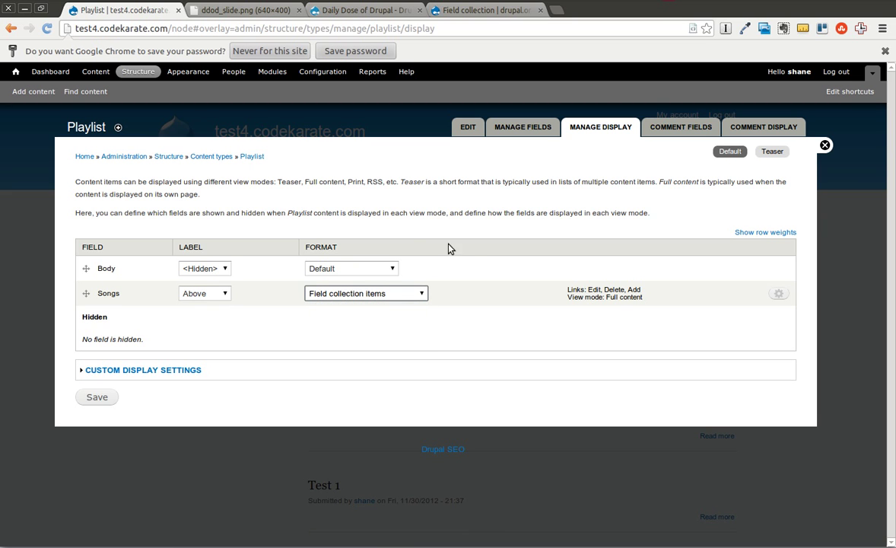
- Start a Playlist item titled "My Songs" with the body "A list of my songs" and check its Song Title and Song Artist fields
left_click(38, 92)
left_click(107, 259)
left_click(141, 189)
type("My Songs")
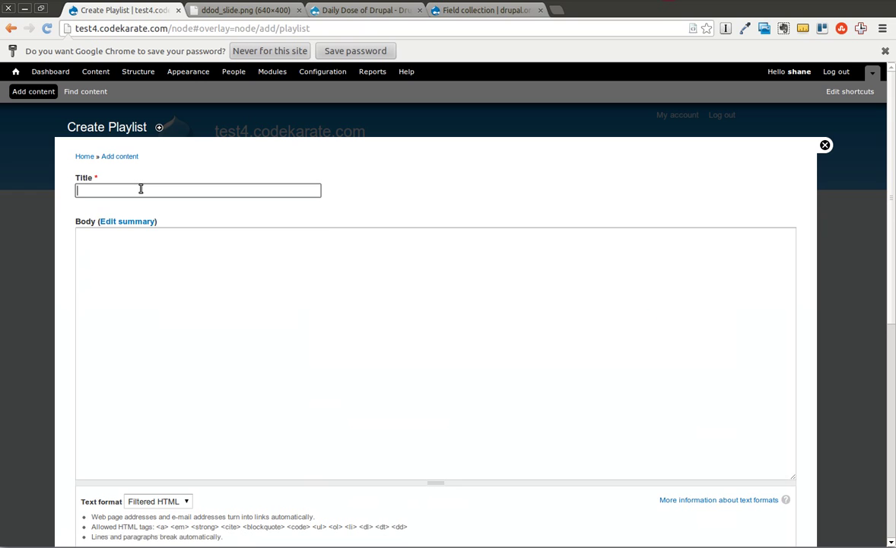
left_click(183, 271)
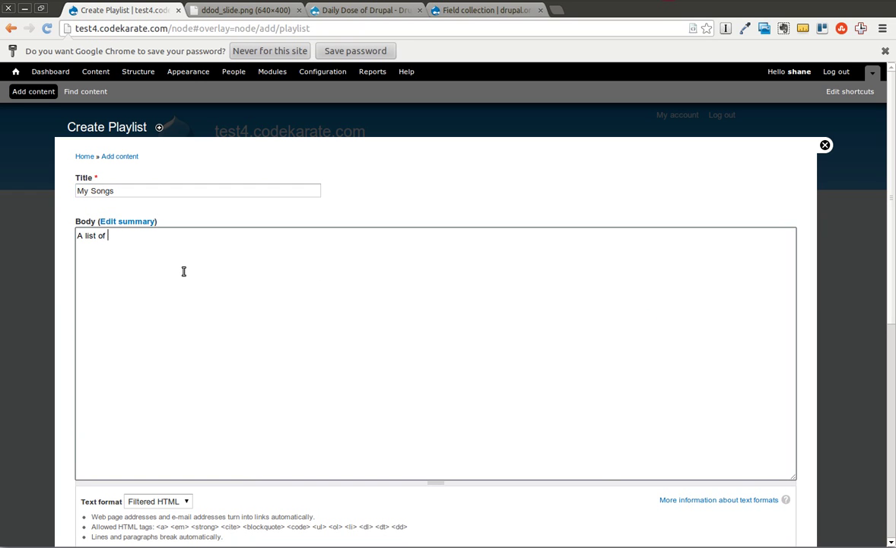
scroll(183, 270, "down", 4)
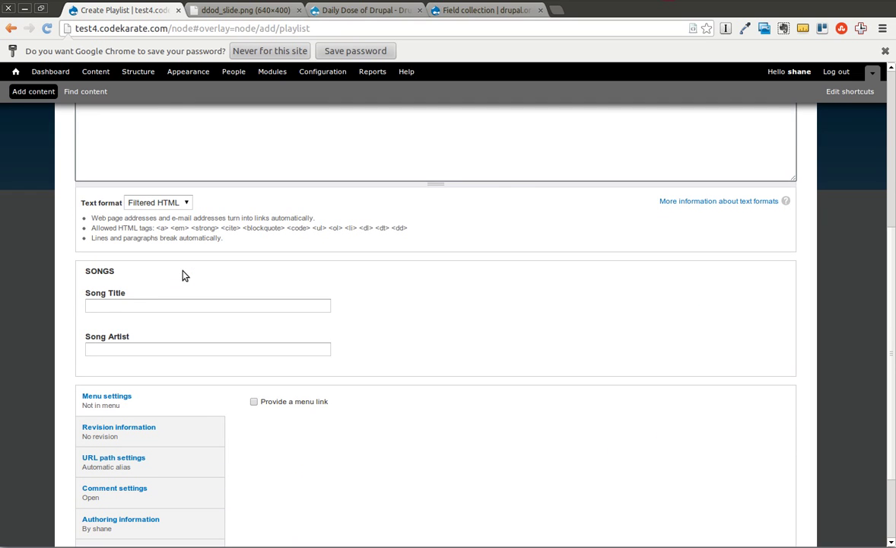
left_click(107, 308)
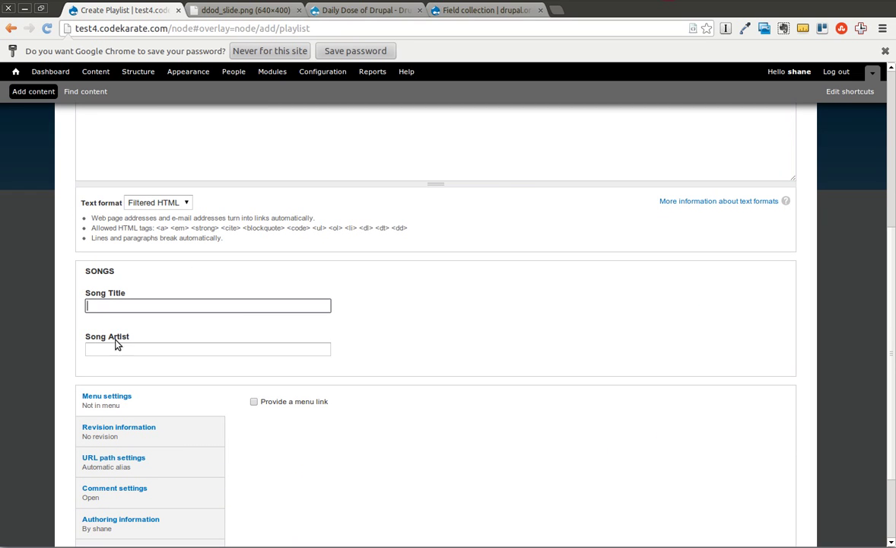
left_click(109, 349)
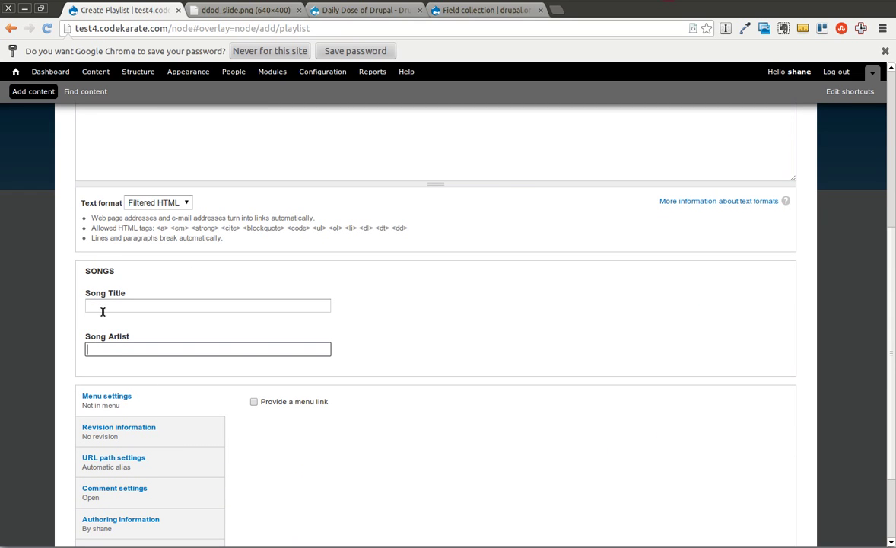
scroll(213, 382, "up", 5)
scroll(212, 379, "up", 3)
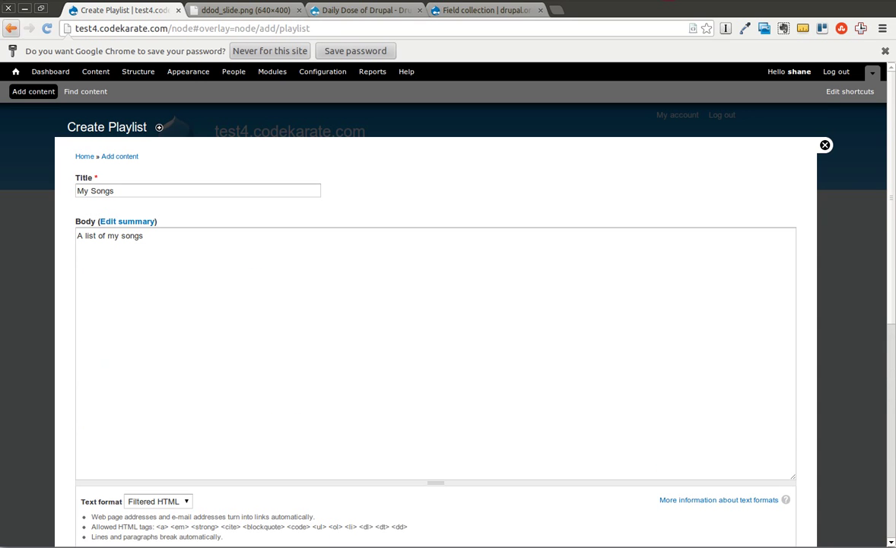
- Open the Songs field's edit settings in the Playlist content type
left_click(138, 75)
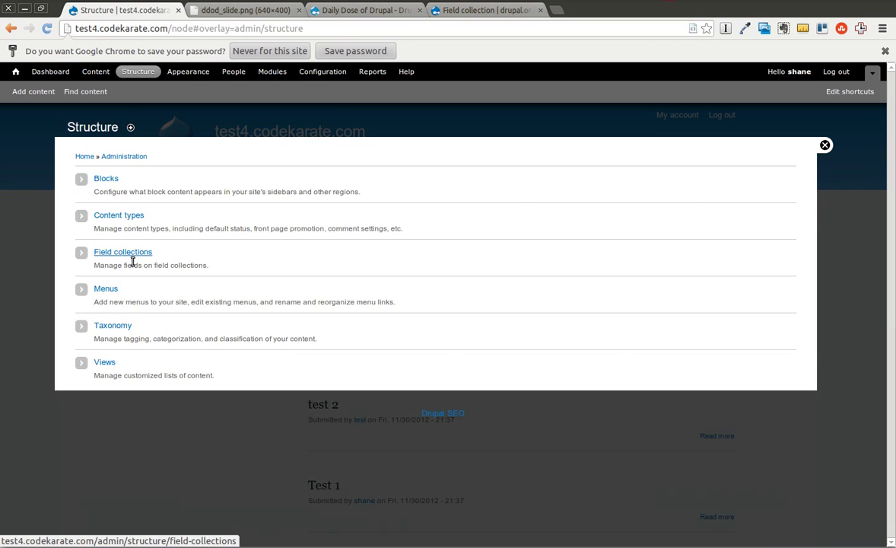
left_click(105, 218)
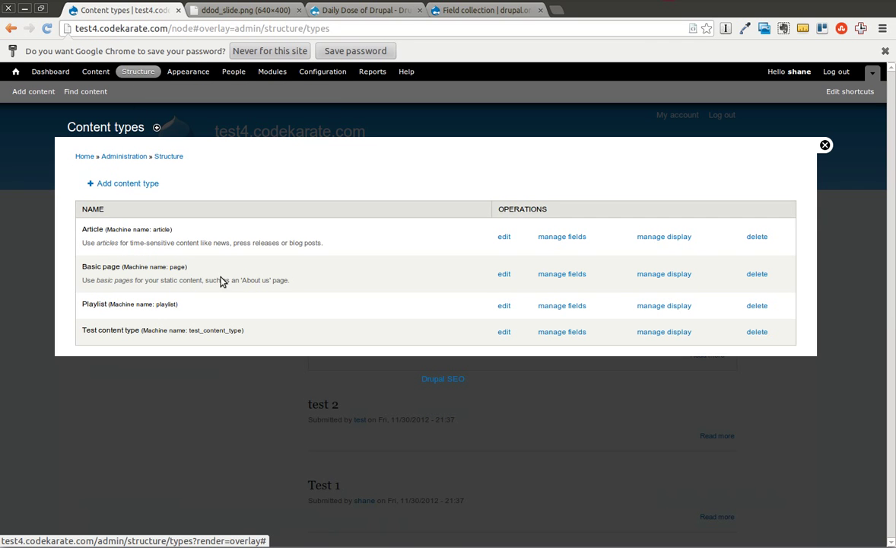
left_click(556, 307)
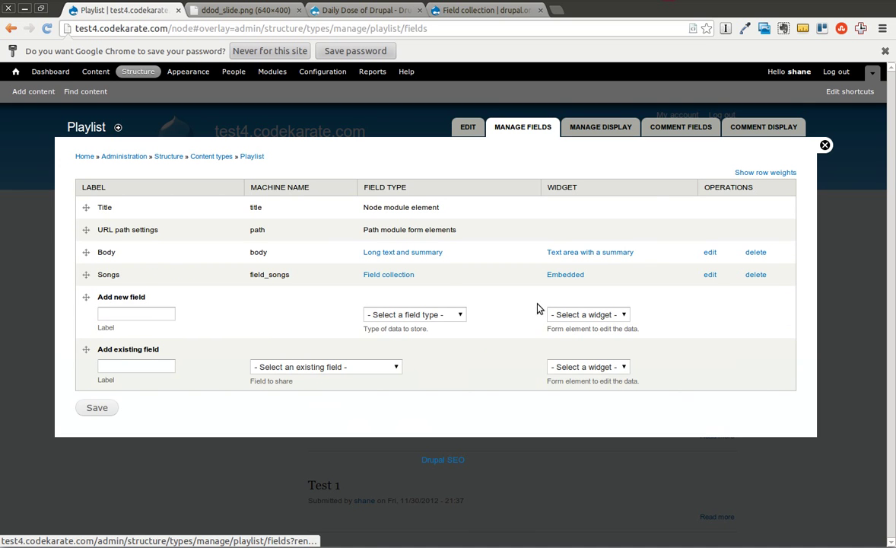
left_click(710, 276)
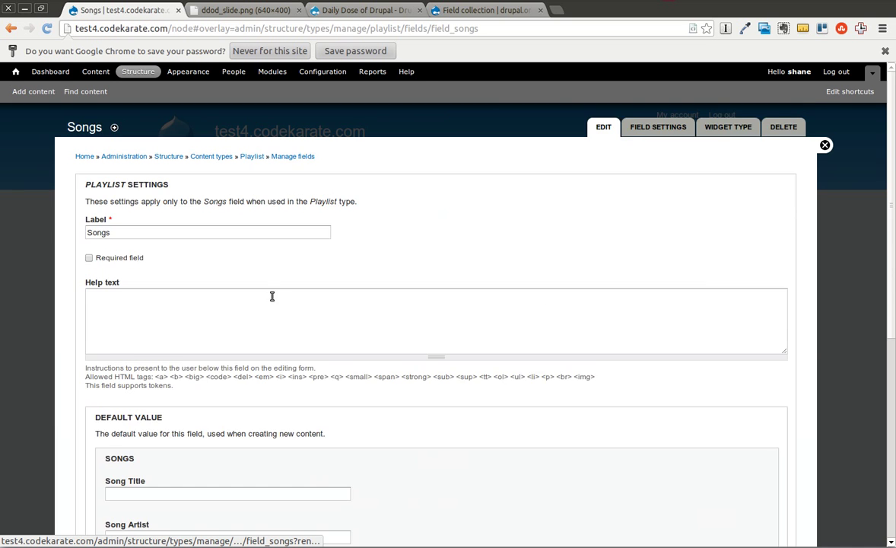
- Set the Songs field's number of values to Unlimited and save the settings
scroll(272, 297, "down", 5)
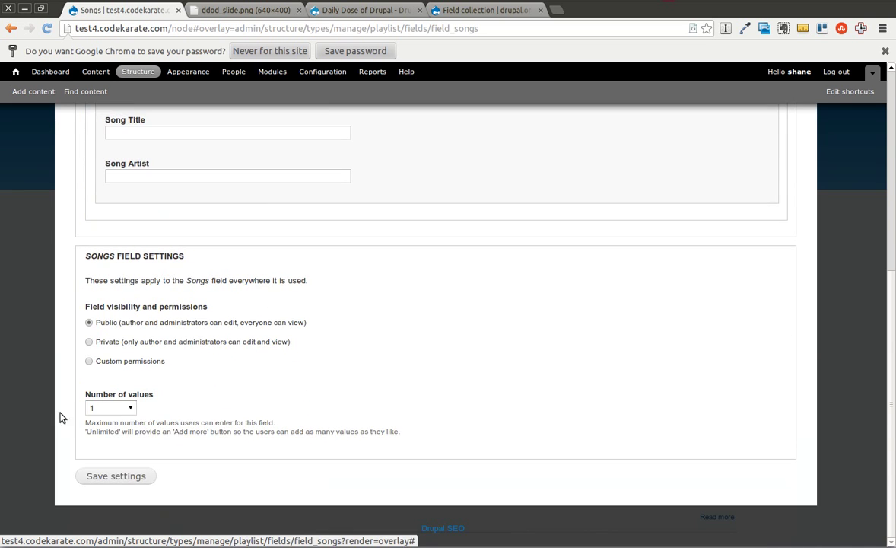
left_click(113, 409)
left_click(113, 425)
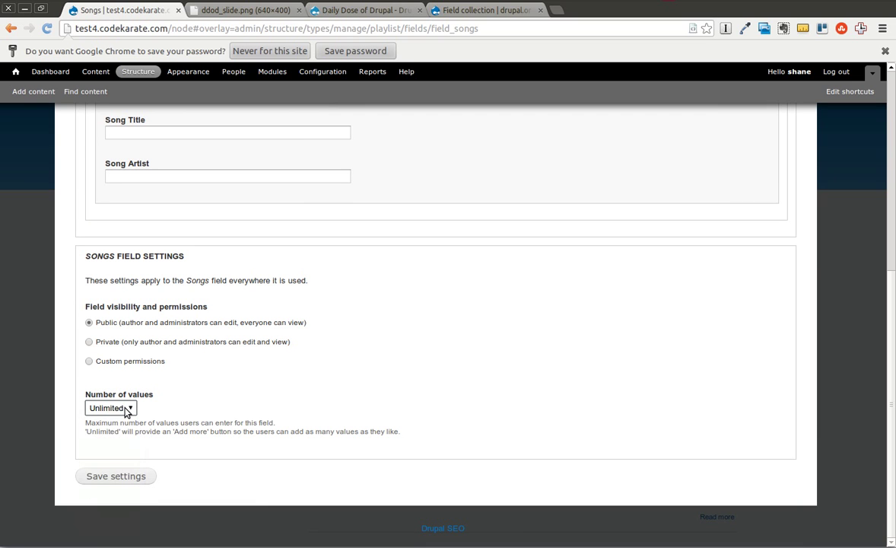
left_click(126, 409)
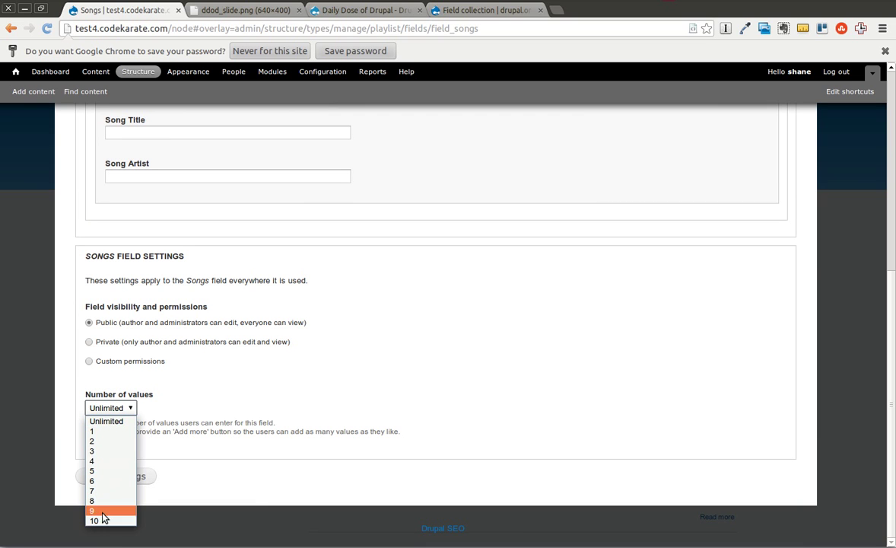
left_click(107, 422)
left_click(136, 476)
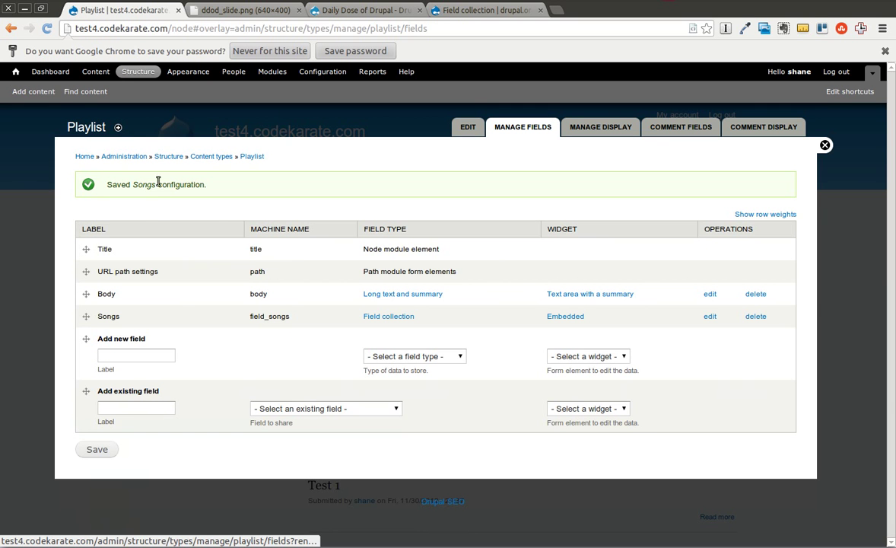
- Start a new Playlist item titled "My Songs" with the body text "Test playlist with my songs"
left_click(25, 93)
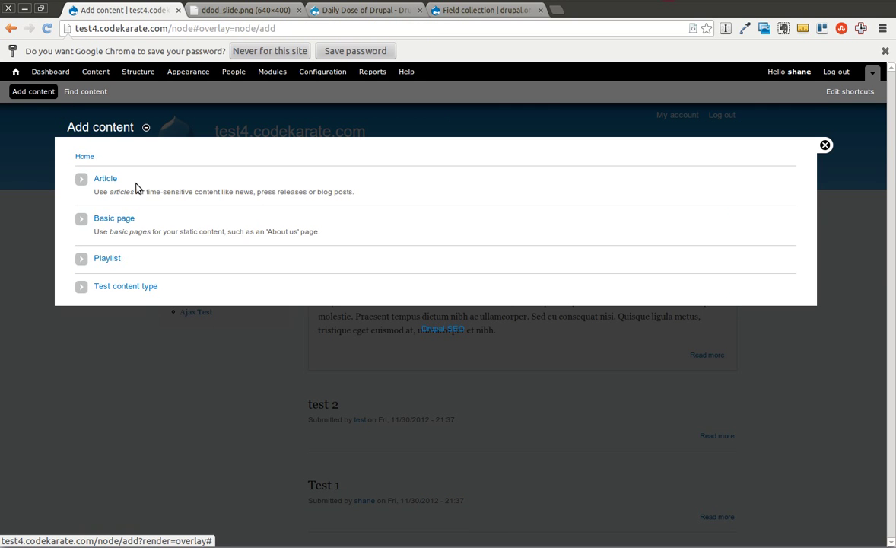
left_click(106, 259)
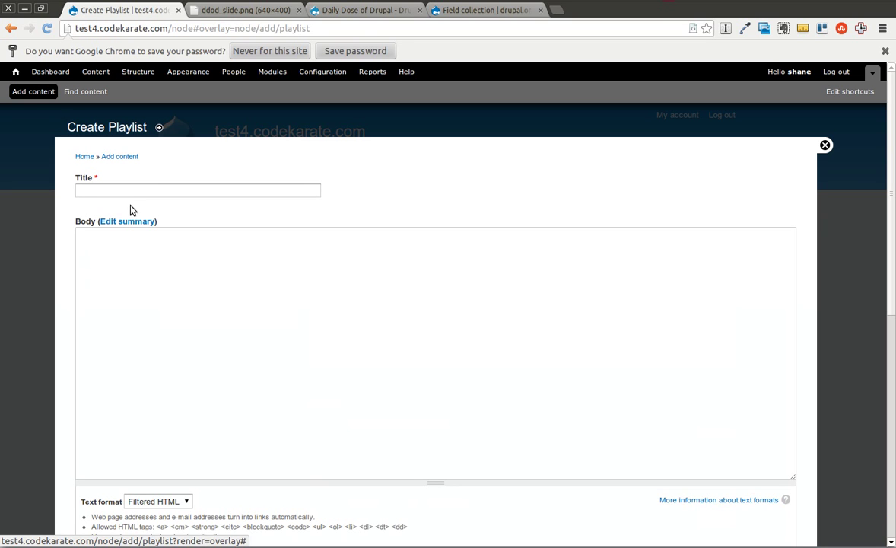
left_click(112, 188)
type("My Songs")
key("Tab")
key("Tab")
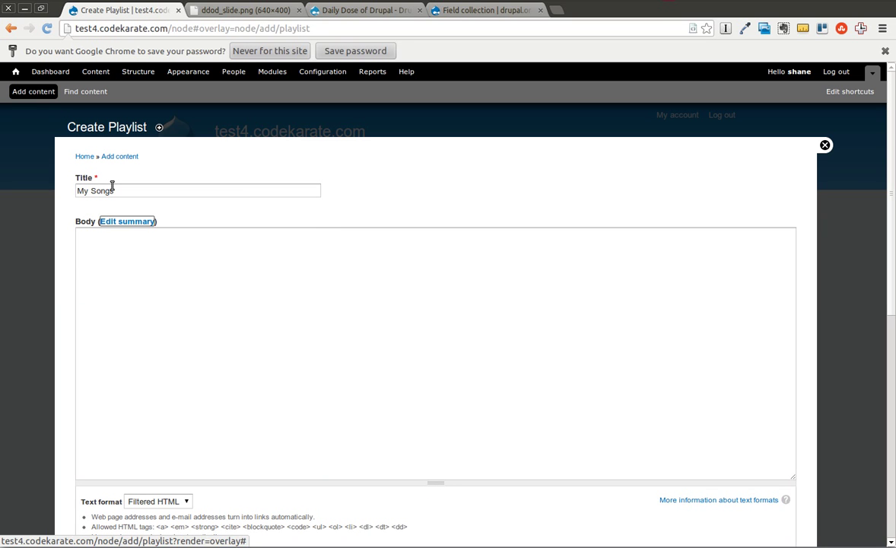
type("Test play")
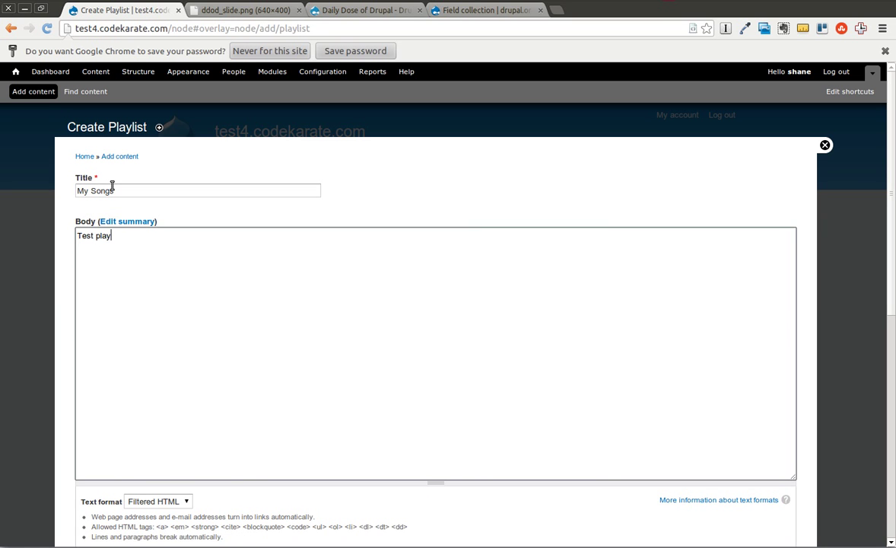
type("list with my songs")
- Fill in the first Songs item with the title "Song Title 1" and the artist "Song Artist 1"
scroll(112, 189, "down", 5)
left_click(163, 245)
type("Song Title 1")
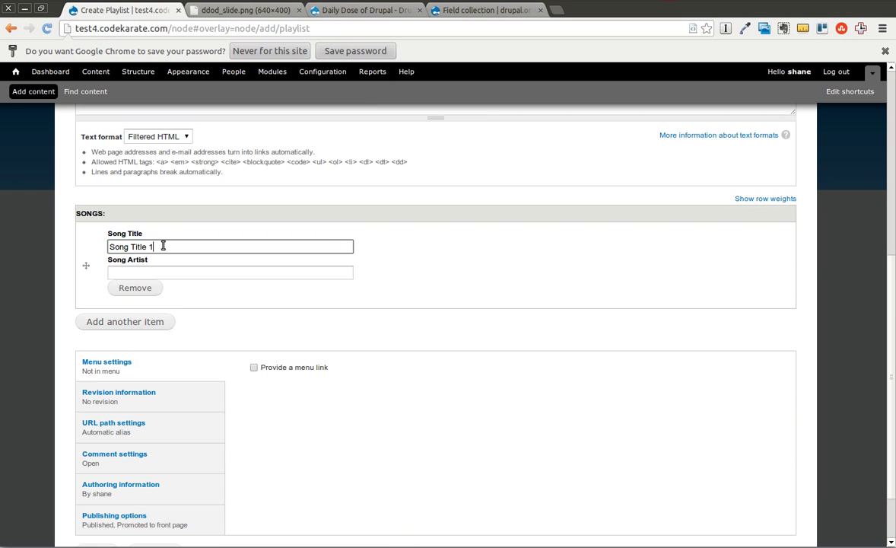
key("Tab")
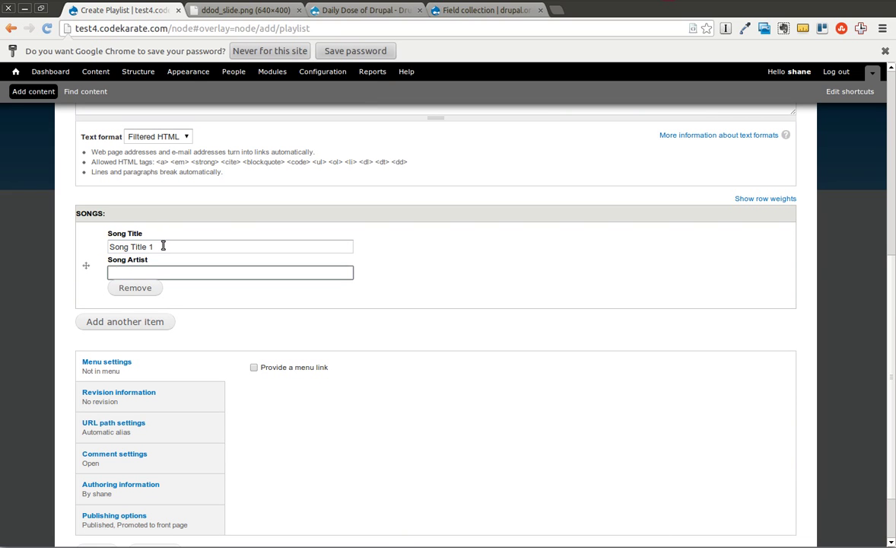
type("Song Artist 1")
- Add a second Songs item with the title "Title 2" and the artist "Artist 2"
left_click(133, 322)
left_click(165, 331)
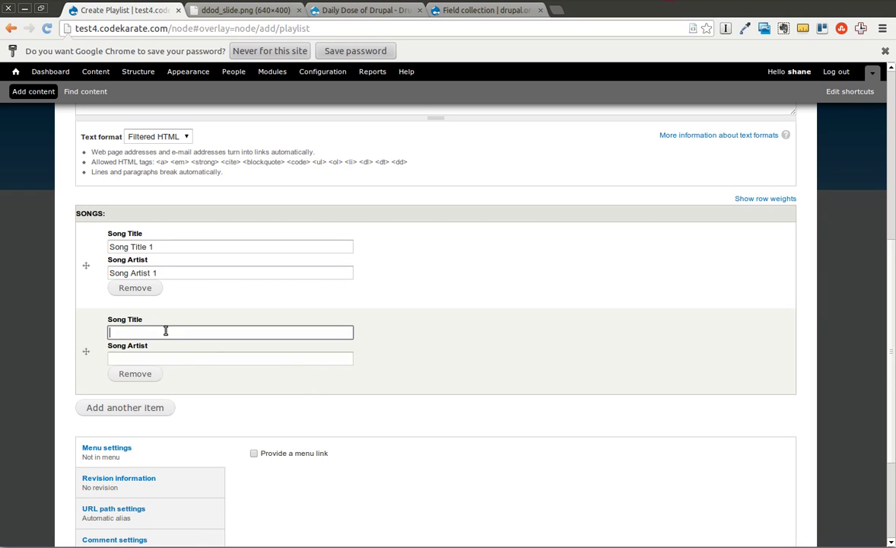
type("Title 2")
key("Tab")
type("Artist 2")
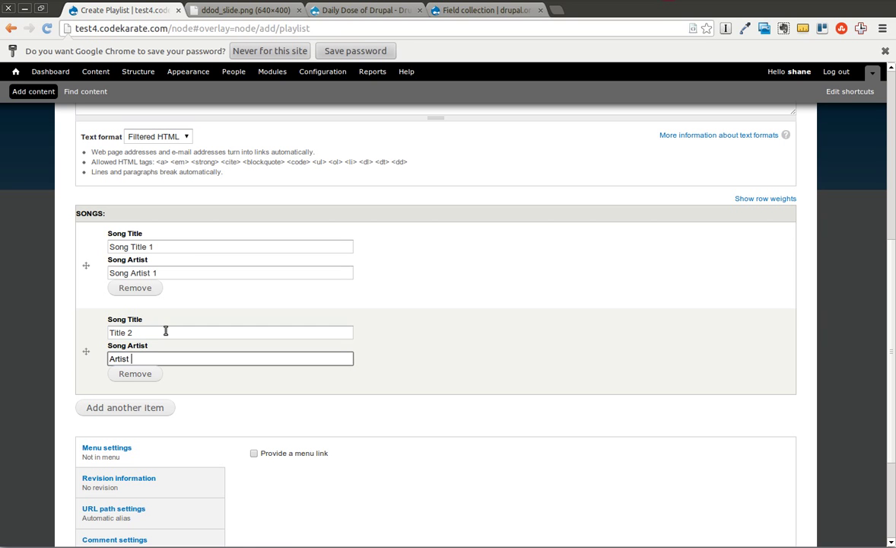
- Reorder the Songs items by moving the second above the first, and restore their original order
left_click_drag(86, 350, 93, 230)
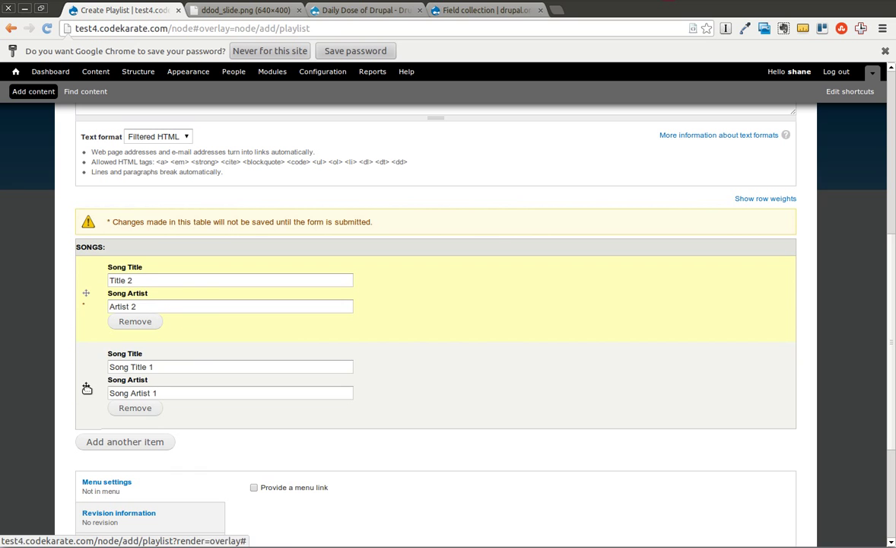
left_click_drag(84, 357, 80, 282)
- Save the new playlist and review its title and song entries on the published page
scroll(260, 337, "down", 3)
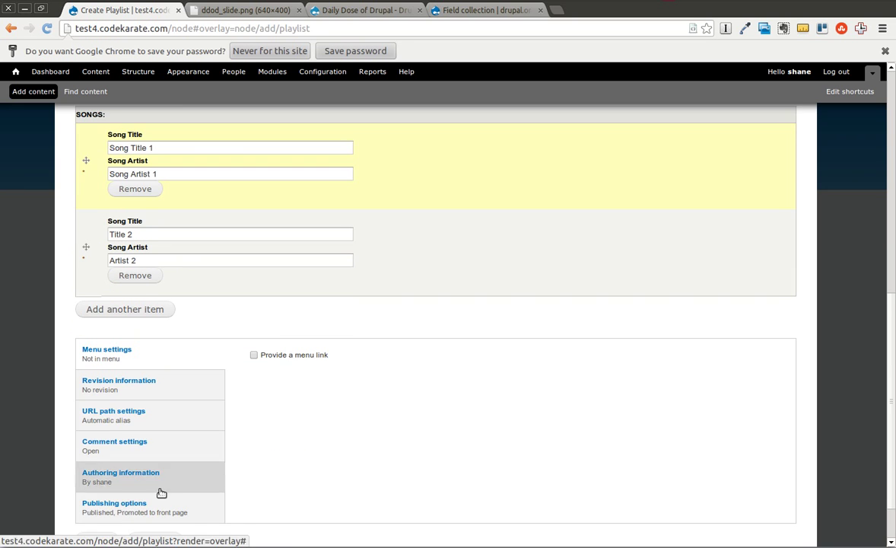
scroll(137, 483, "down", 2)
left_click(98, 476)
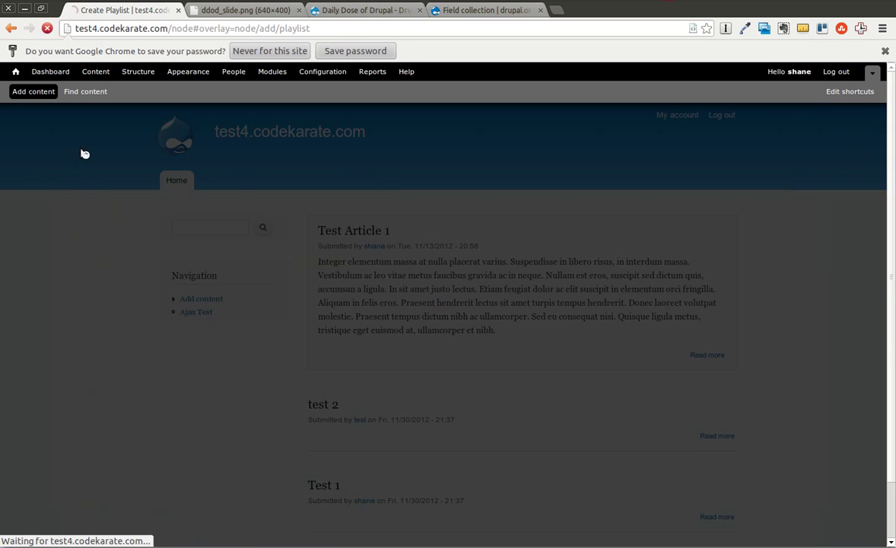
scroll(219, 244, "down", 3)
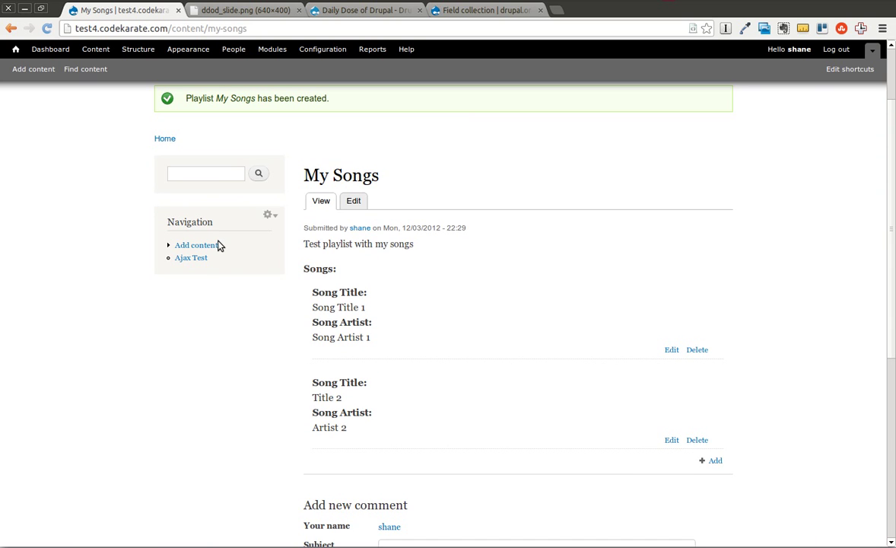
scroll(548, 358, "down", 3)
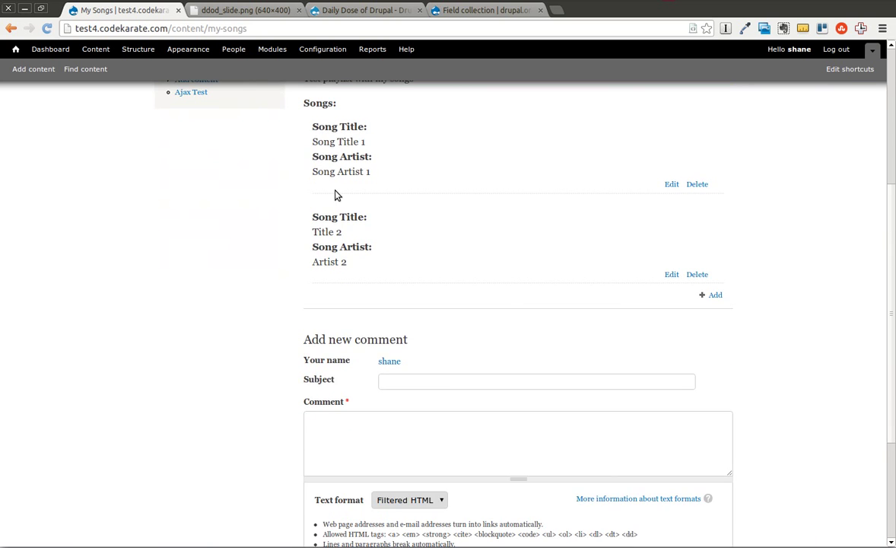
scroll(365, 192, "up", 4)
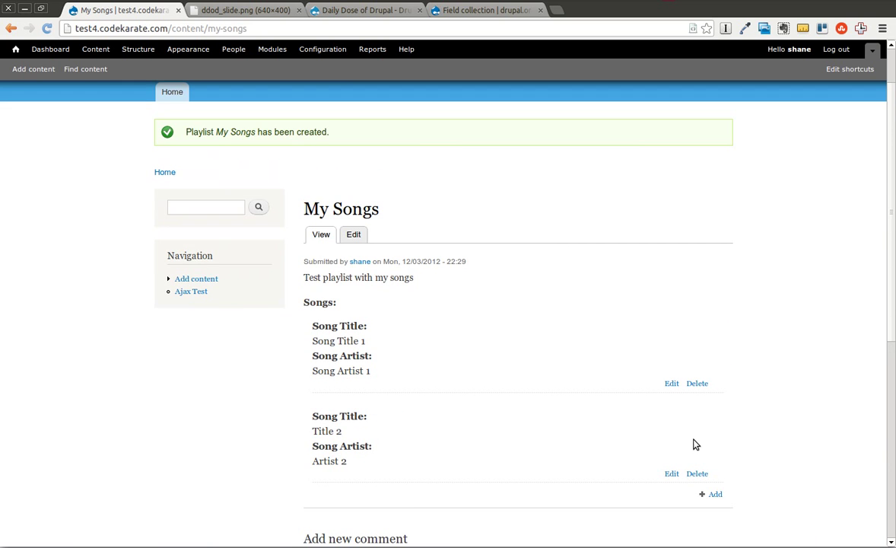
scroll(553, 404, "down", 2)
left_click_drag(303, 142, 381, 141)
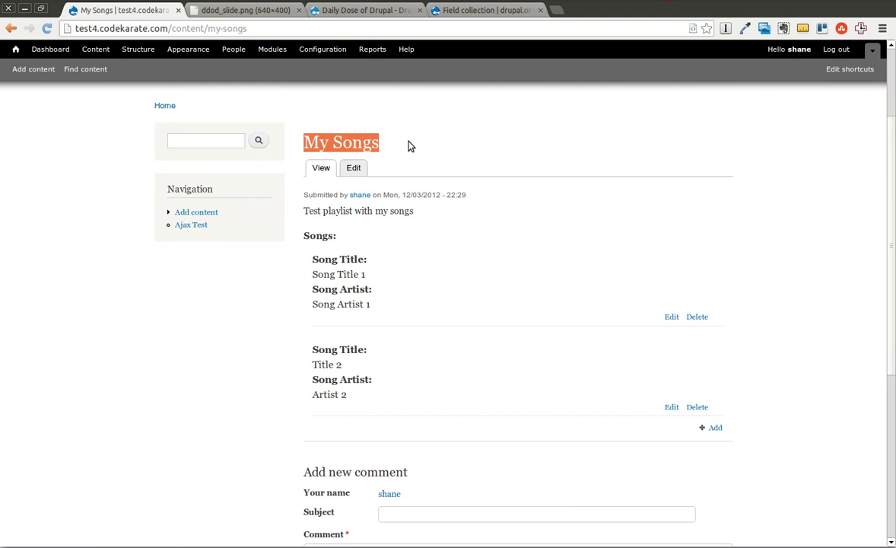
- Edit the first song entry from the playlist page, setting its title to "Song Title 1111", and save it
left_click(673, 318)
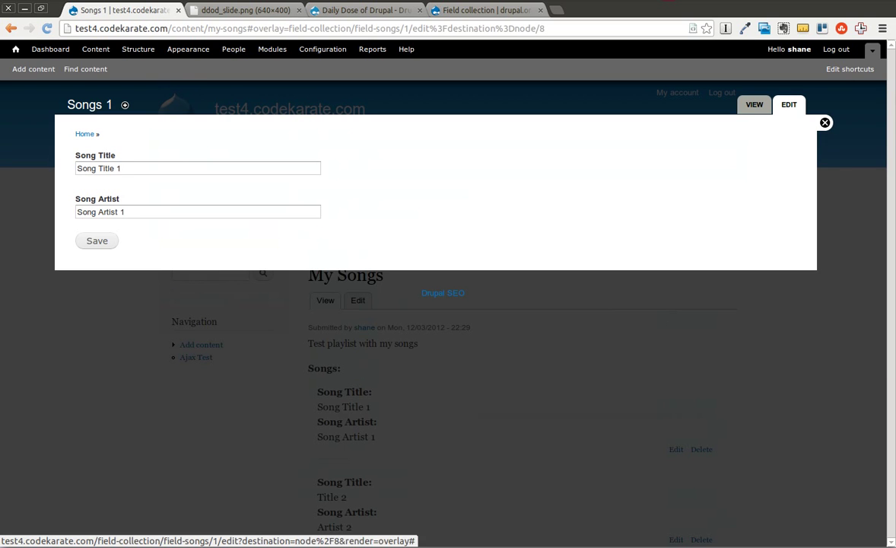
left_click(169, 174)
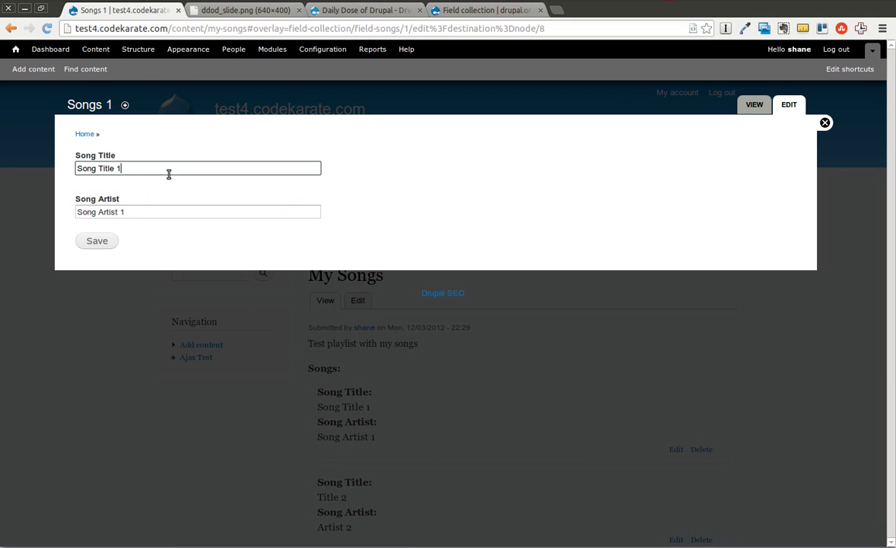
type("111")
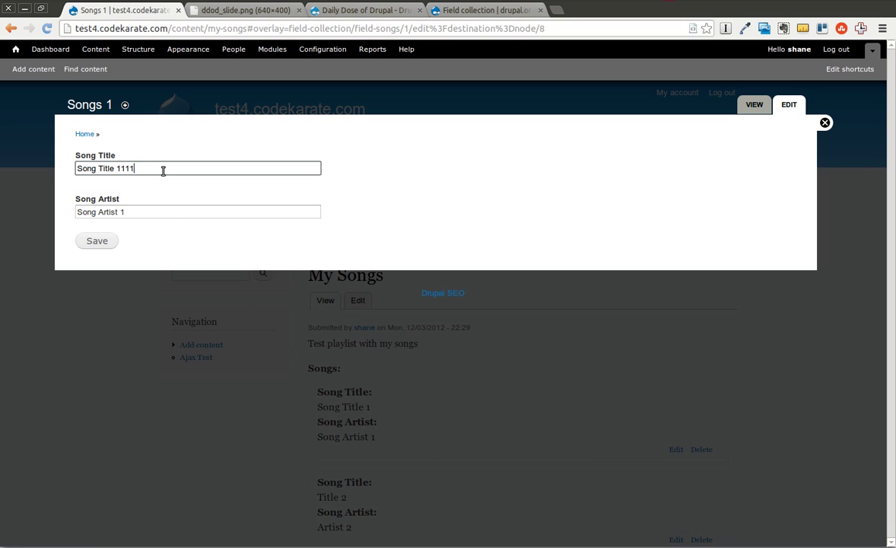
left_click(98, 241)
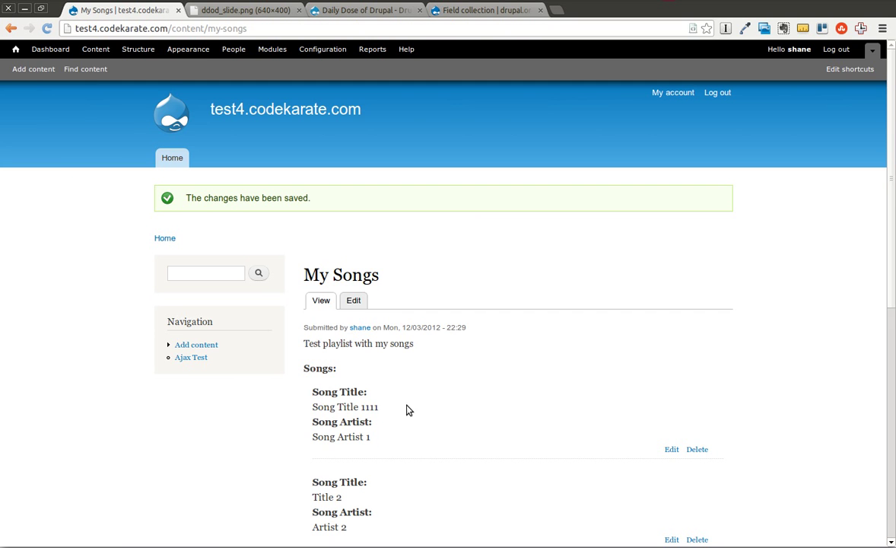
- Add a new Songs entry from the playlist page with the title "Another title" and the artist "another artist", and save it
scroll(407, 411, "down", 3)
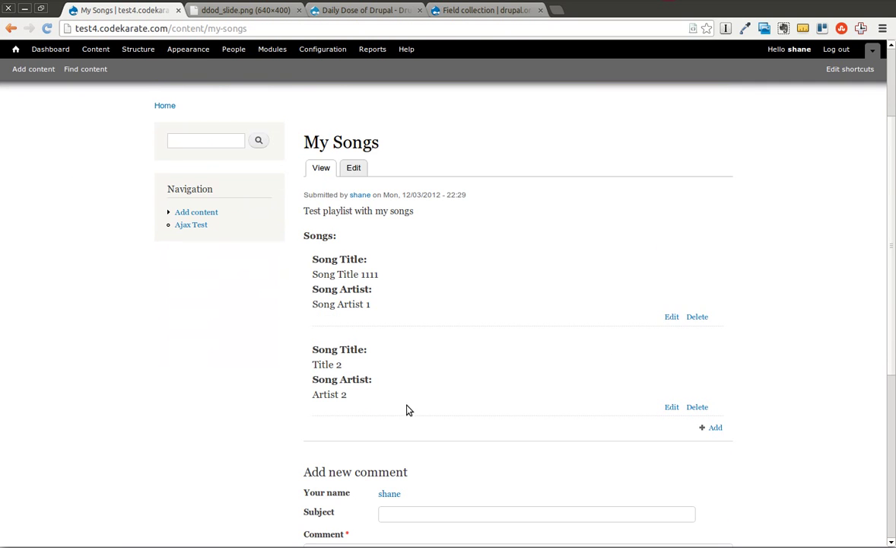
left_click(719, 426)
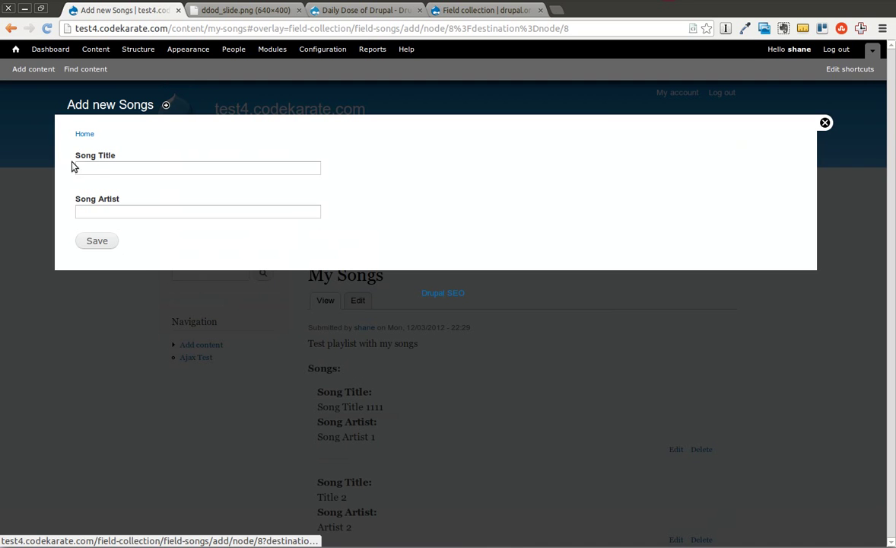
left_click(97, 172)
type("Another title")
key("Tab")
type("another artist")
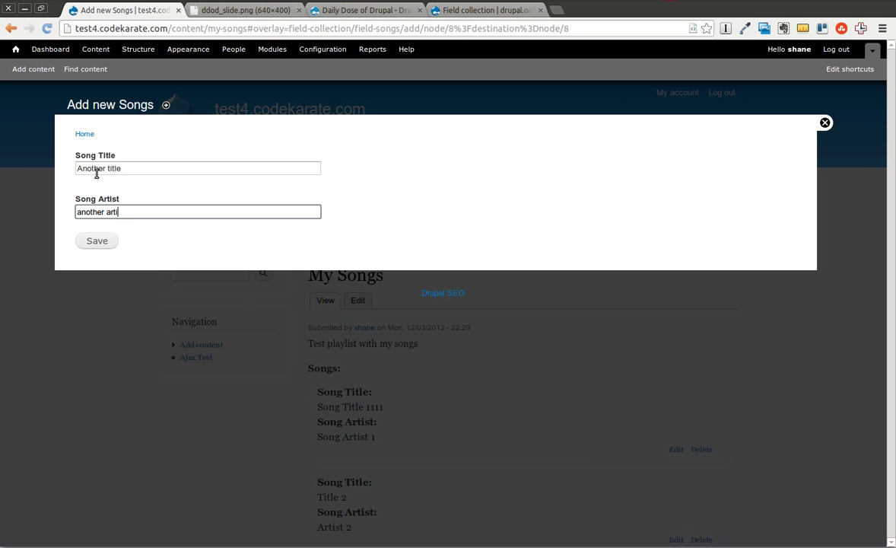
left_click(98, 242)
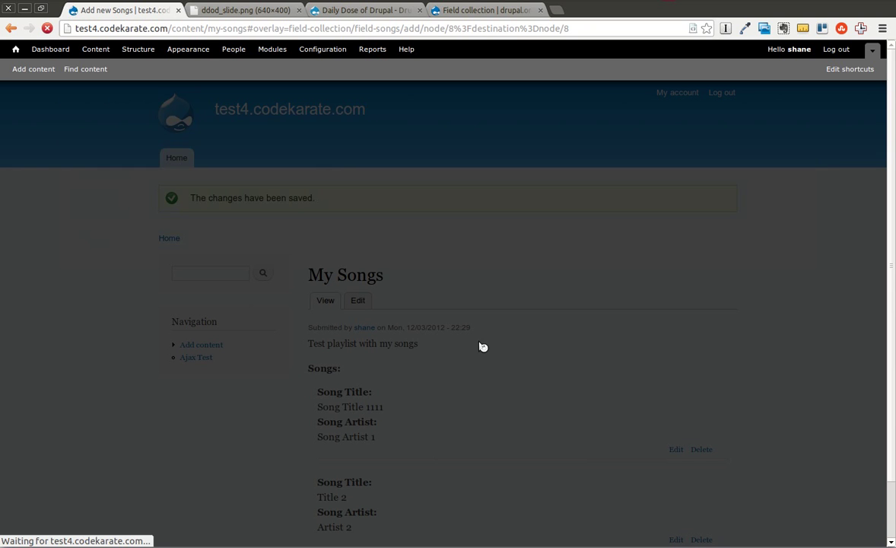
scroll(480, 346, "down", 5)
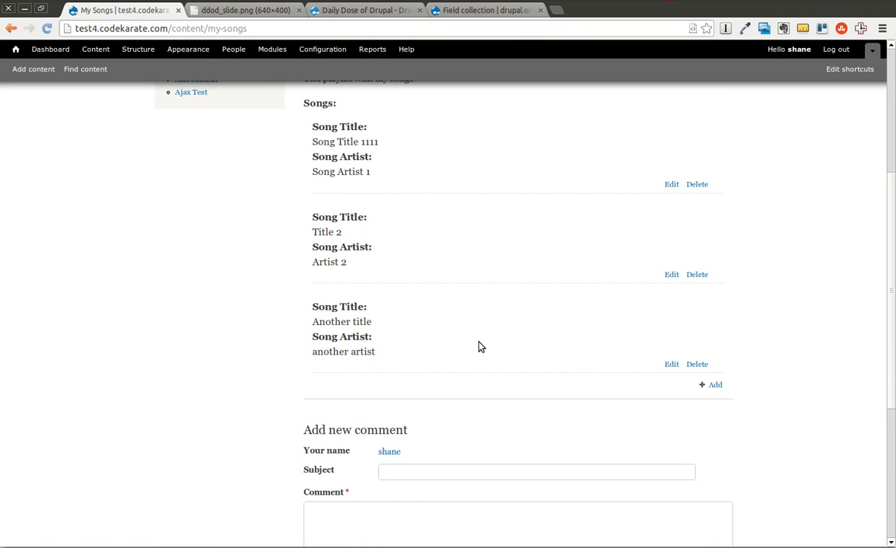
scroll(479, 346, "up", 3)
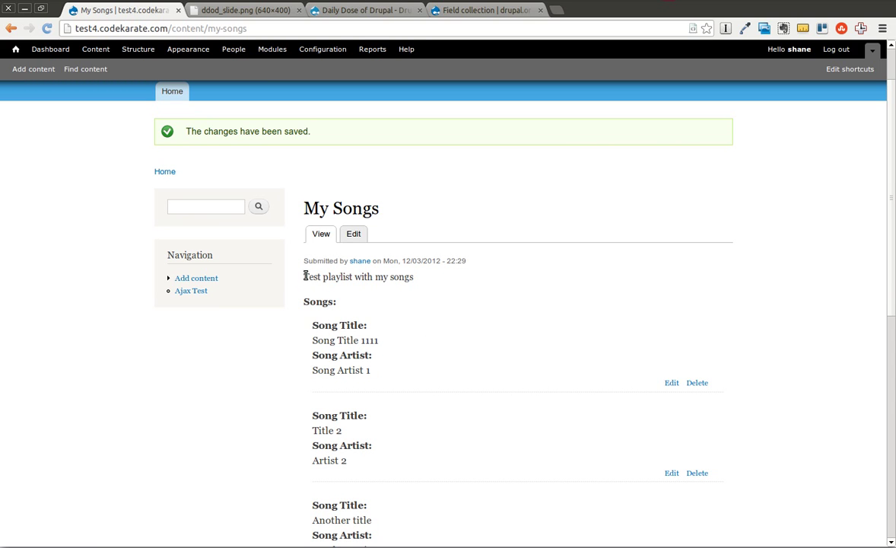
left_click_drag(304, 276, 422, 278)
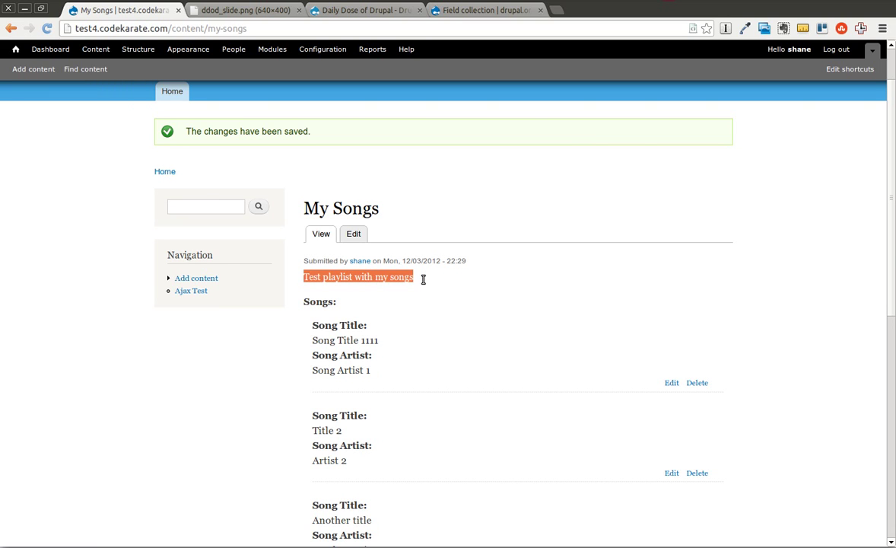
left_click(463, 282)
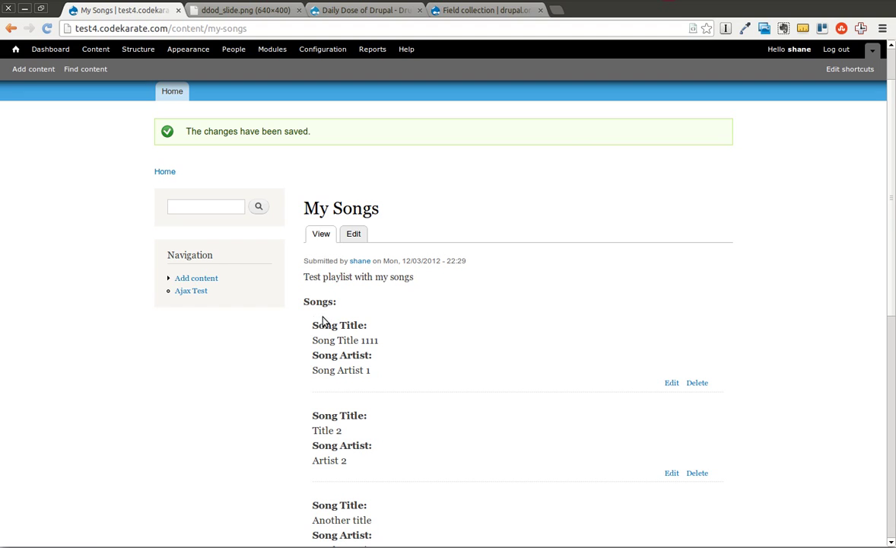
mouse_move(276, 293)
scroll(594, 298, "down", 3)
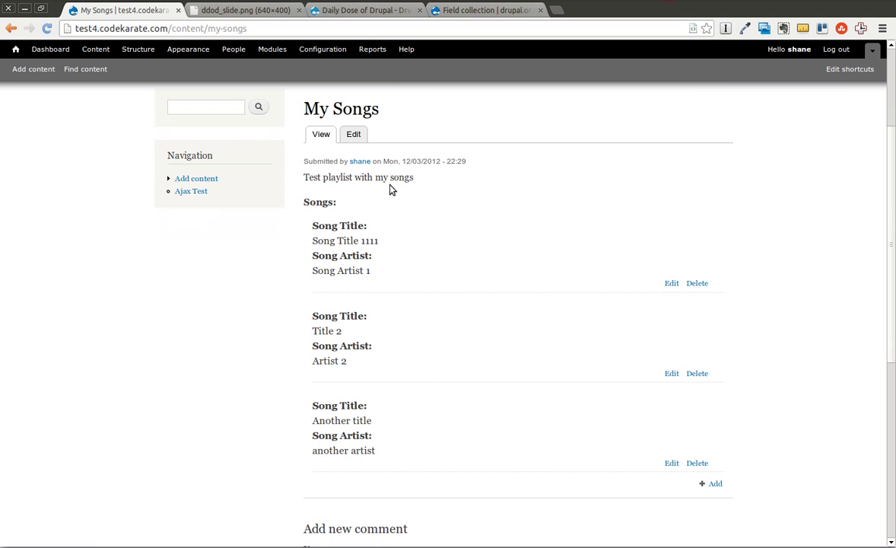